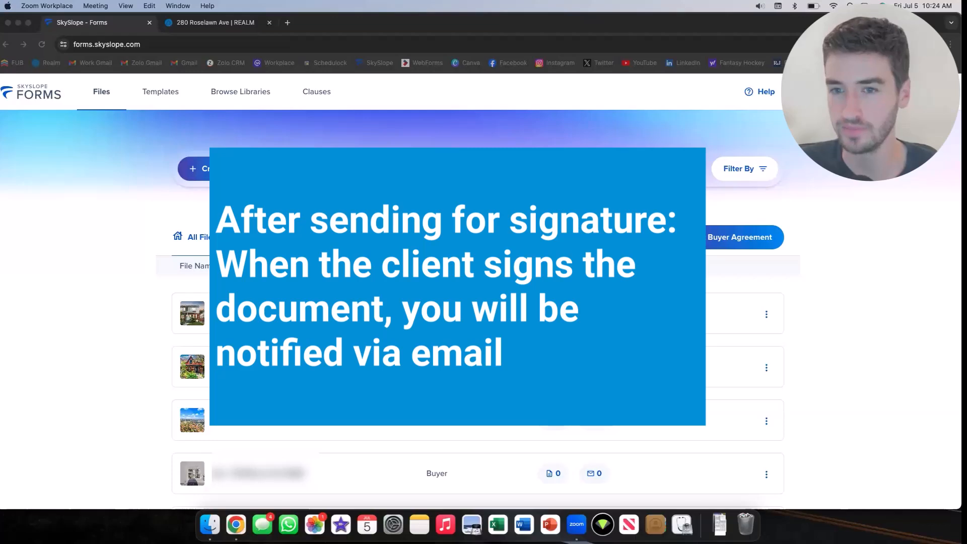
{"action": "left_click", "coordinate": [823, 314]}
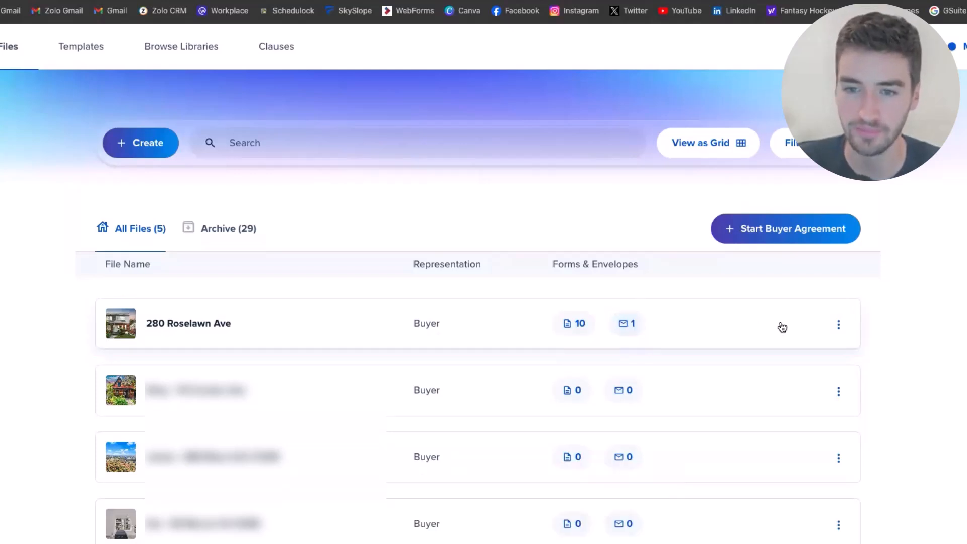
{"action": "left_click", "coordinate": [839, 327]}
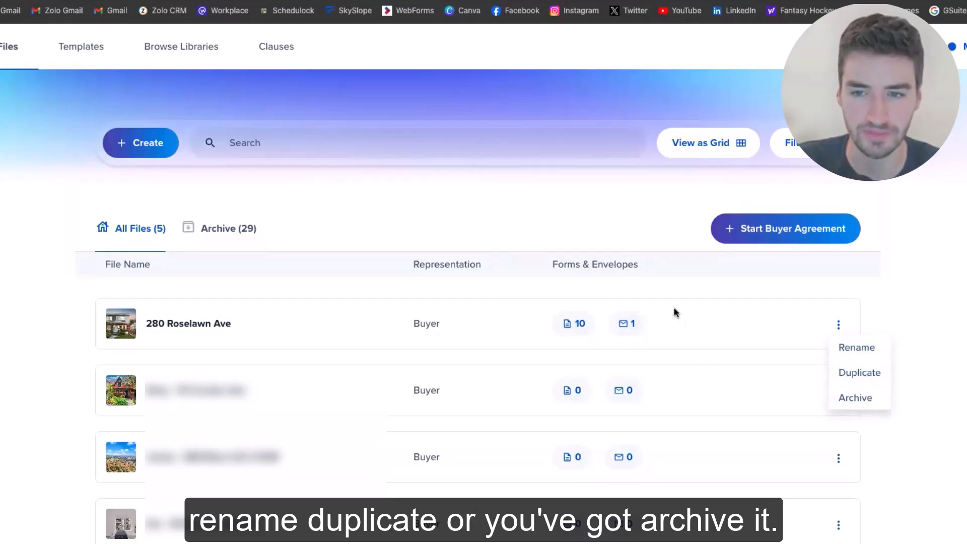
{"action": "left_click", "coordinate": [664, 293]}
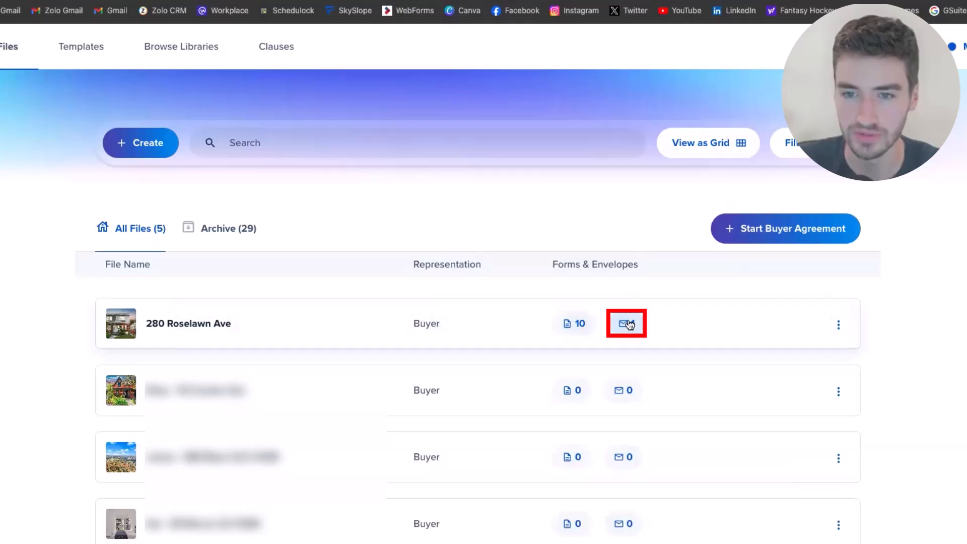
{"action": "left_click", "coordinate": [283, 322]}
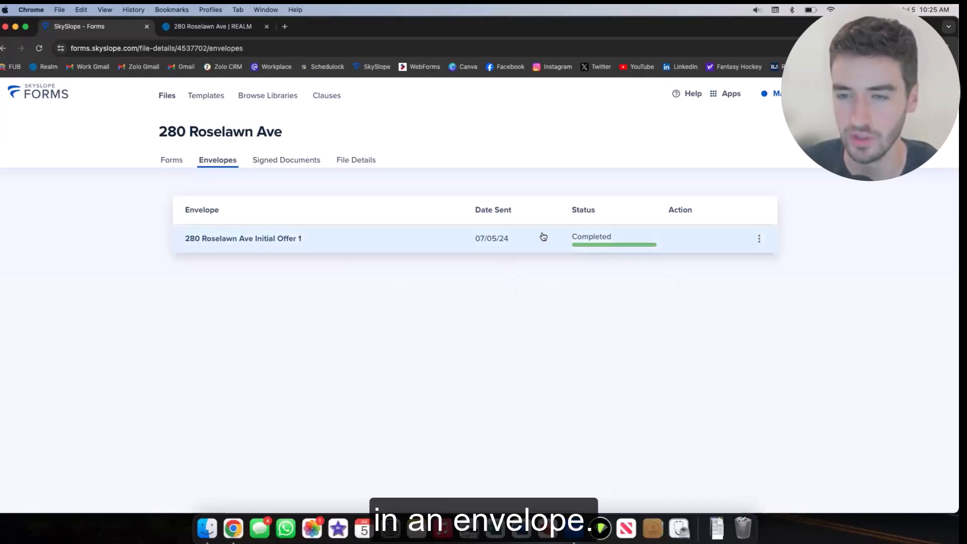
Download the Initial Offer 1 envelope as a single PDF
{"action": "left_click", "coordinate": [759, 239]}
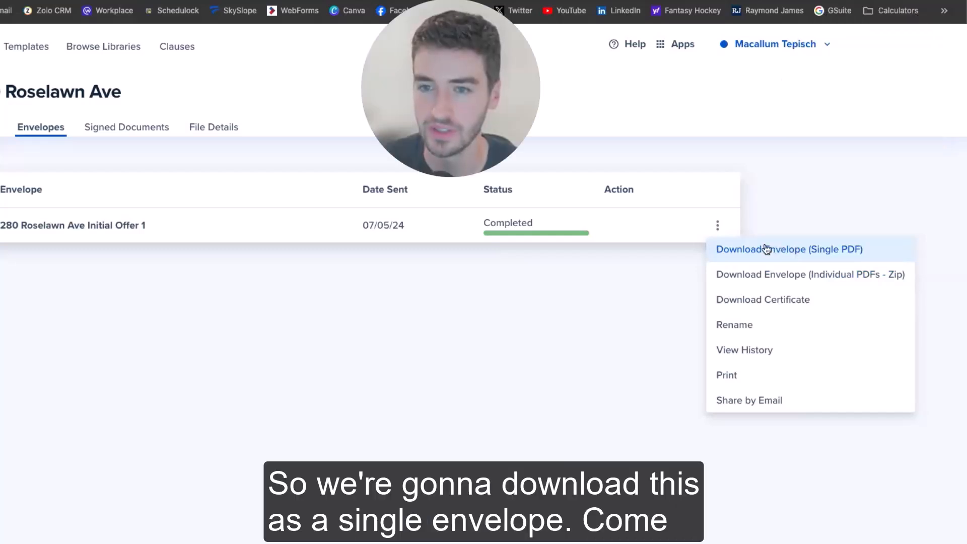
{"action": "left_click", "coordinate": [764, 250]}
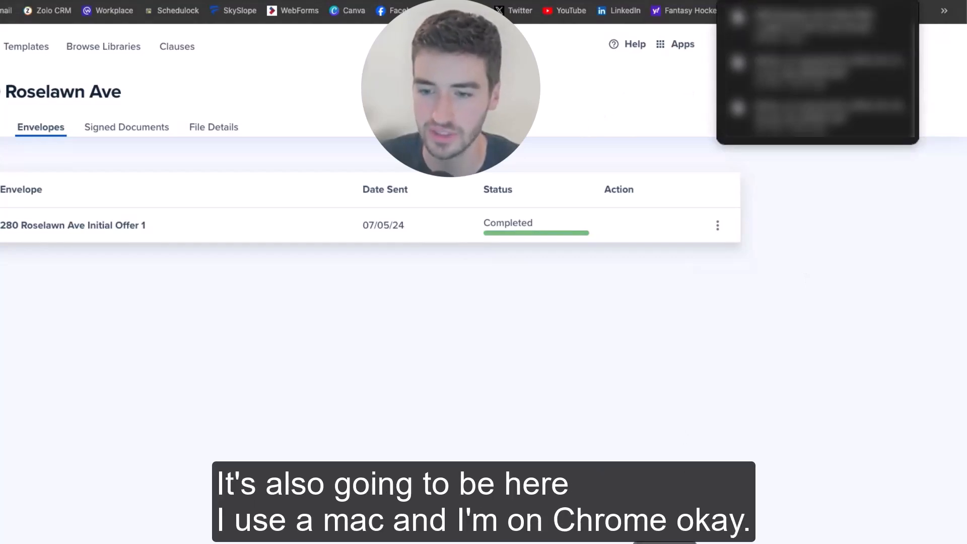
{"action": "left_click", "coordinate": [571, 448]}
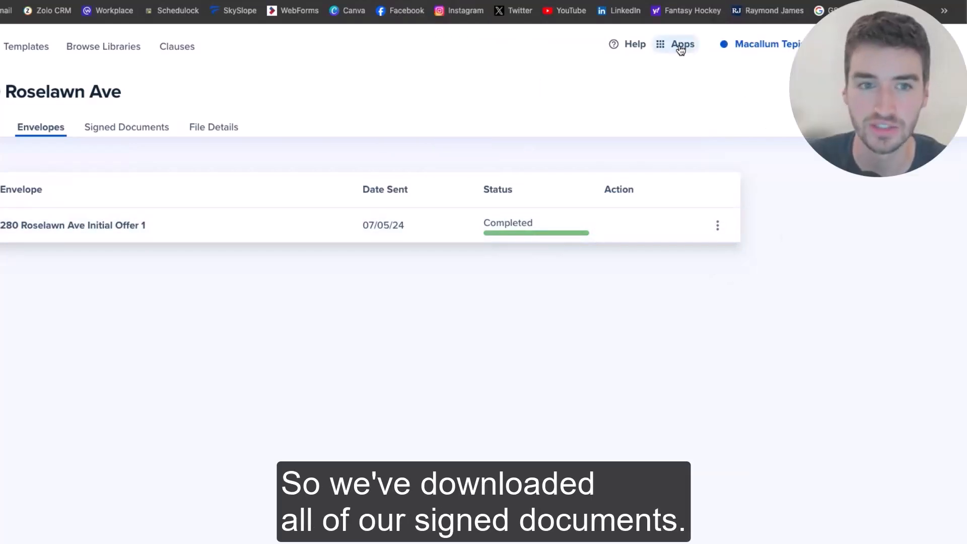
Switch to the SkySlope app and start a new transaction from Create New
{"action": "left_click", "coordinate": [671, 48]}
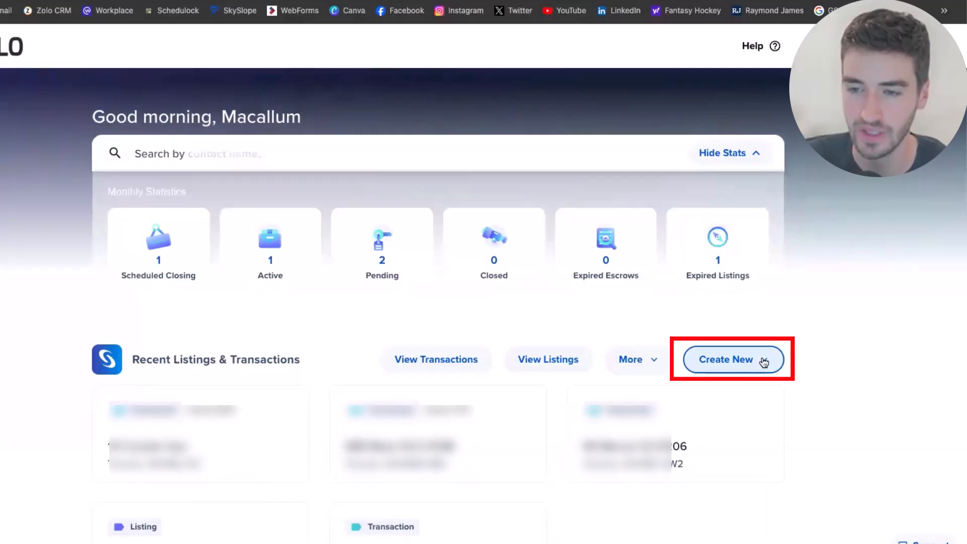
{"action": "left_click", "coordinate": [747, 360]}
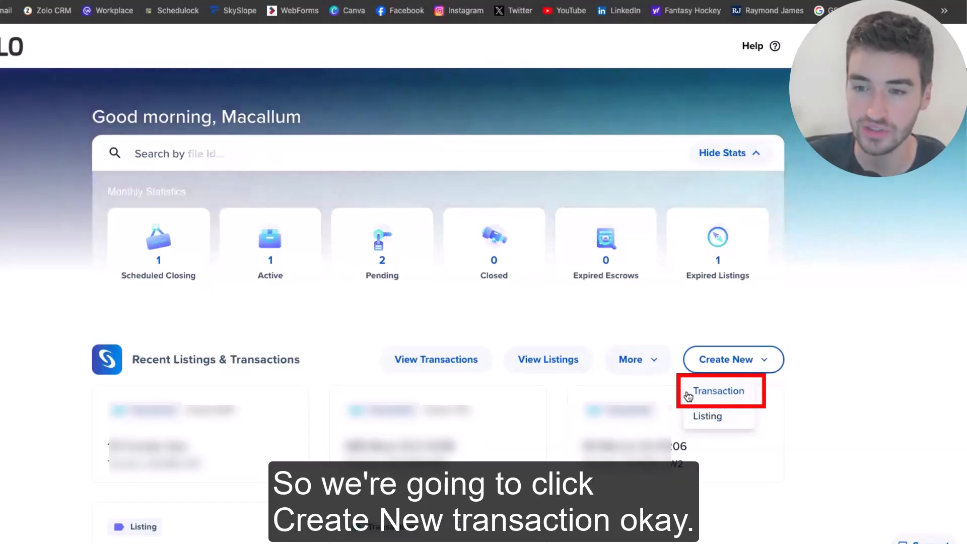
{"action": "left_click", "coordinate": [706, 395]}
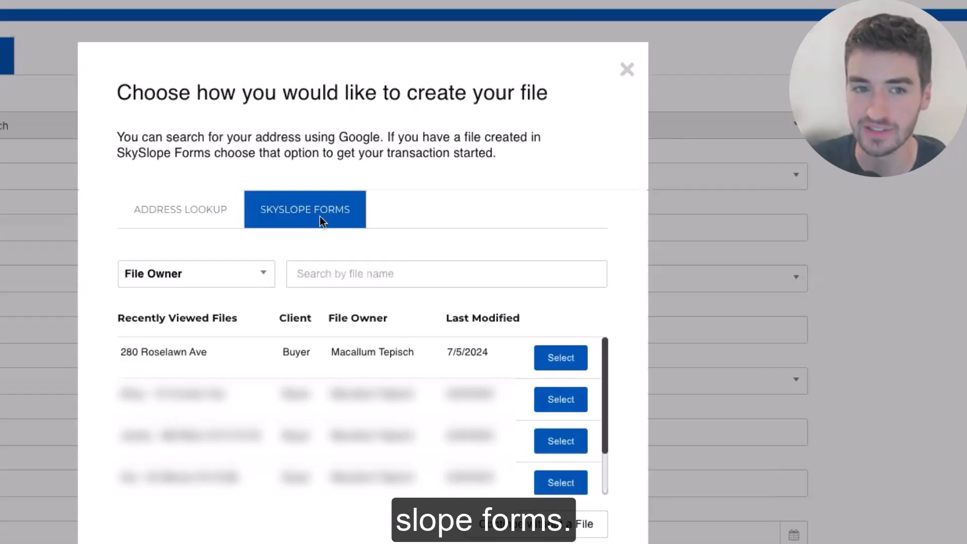
{"action": "left_click", "coordinate": [555, 359]}
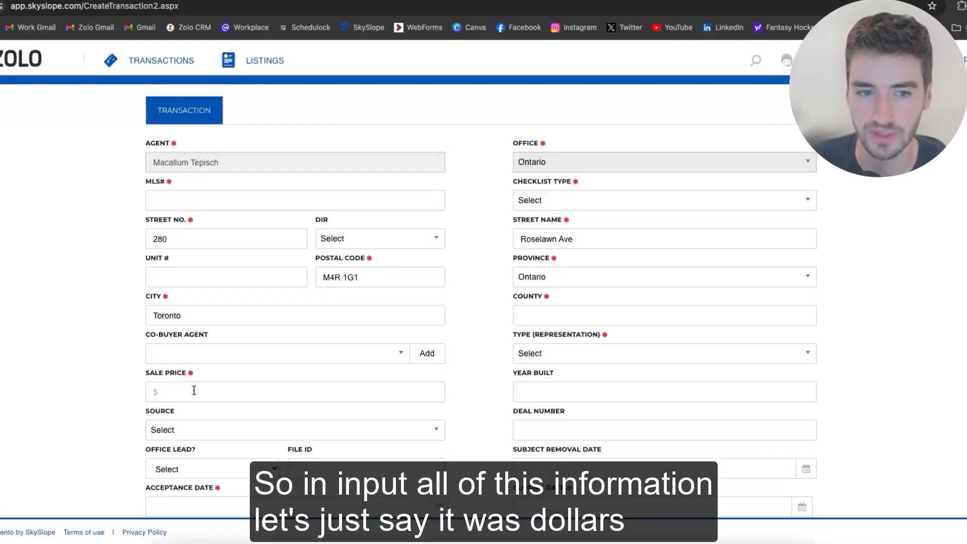
{"action": "left_click", "coordinate": [178, 392]}
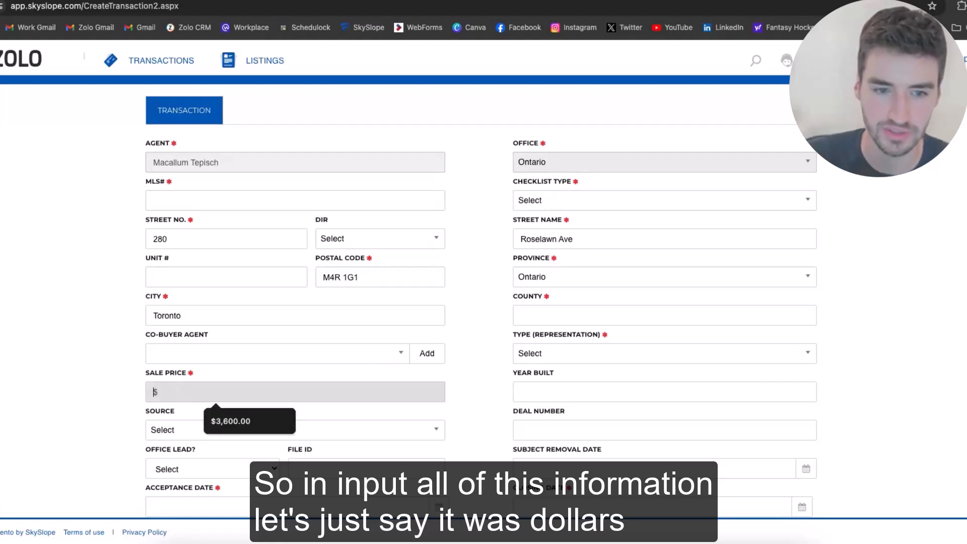
{"action": "type", "text": "1"}
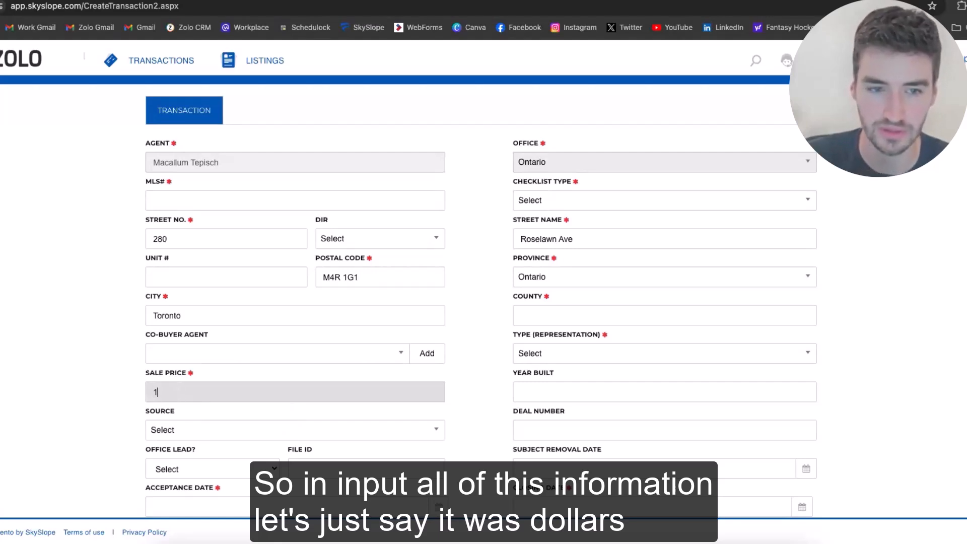
{"action": "type", "text": ",000,"}
{"action": "type", "text": "000"}
{"action": "key", "text": "Tab"}
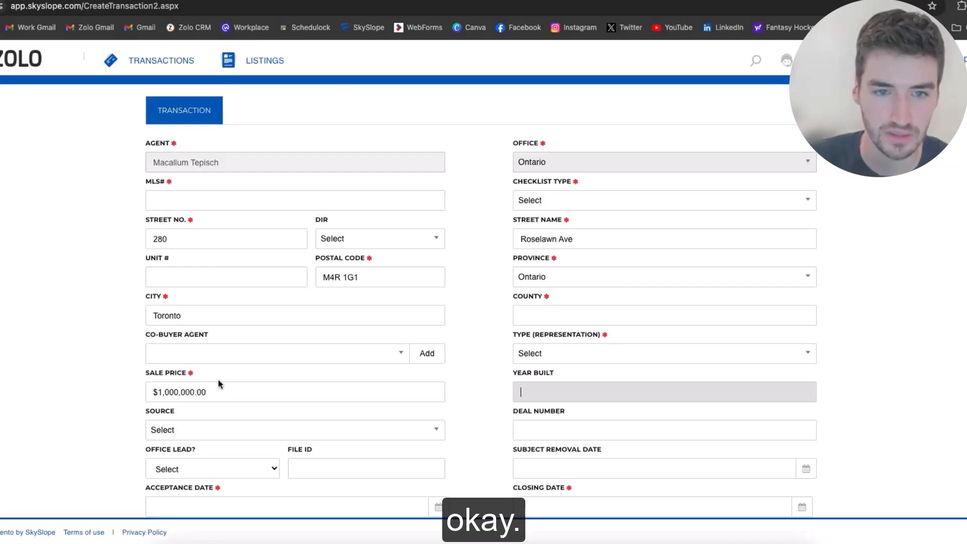
{"action": "scroll", "coordinate": [231, 268], "scroll_direction": "down", "scroll_amount": 1}
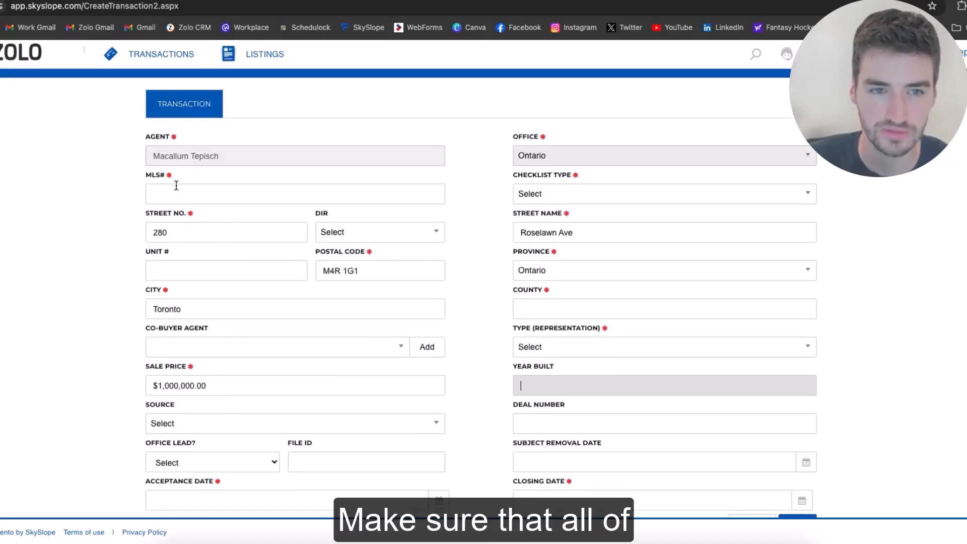
{"action": "left_click", "coordinate": [177, 185]}
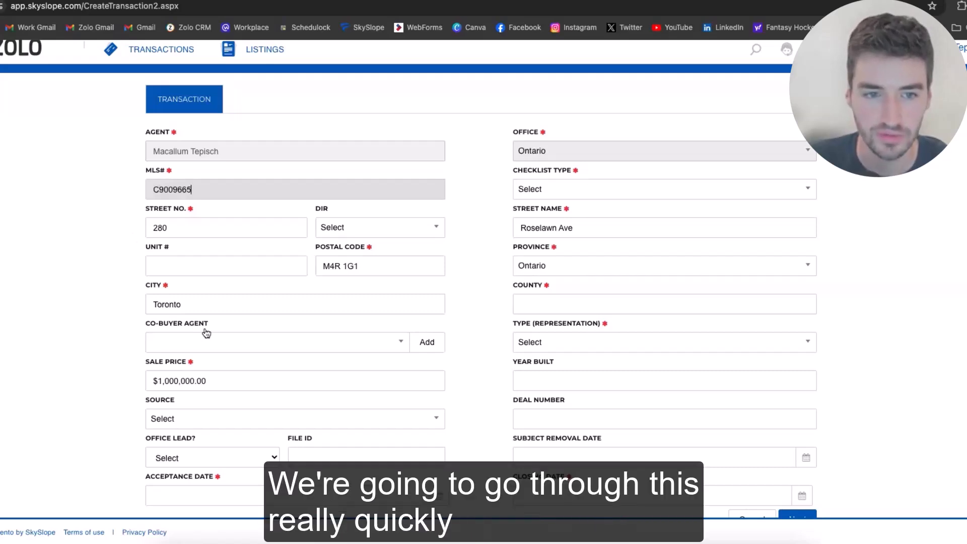
Set acceptance date 07/05/2024, county Canada and representation type Purchase
{"action": "scroll", "coordinate": [201, 338], "scroll_direction": "down", "scroll_amount": 1}
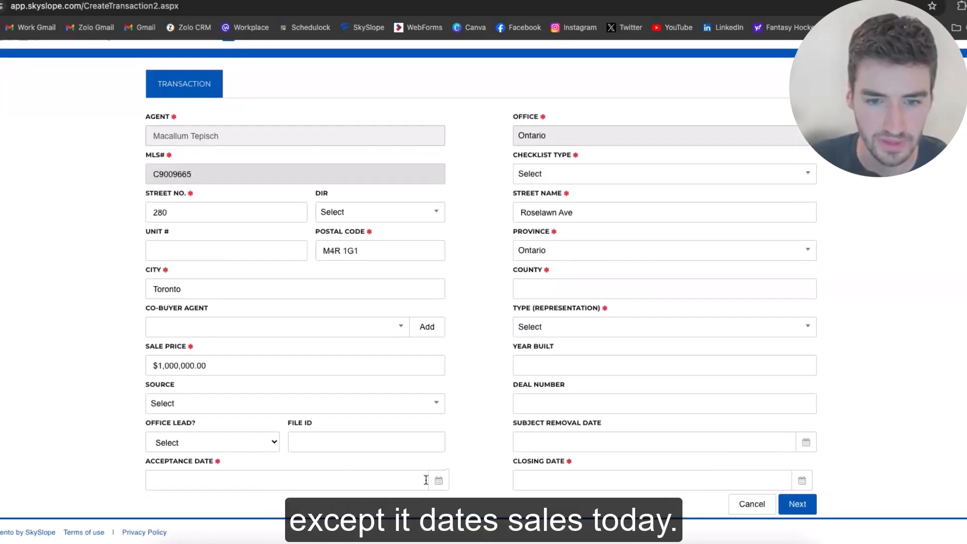
{"action": "left_click", "coordinate": [266, 356]}
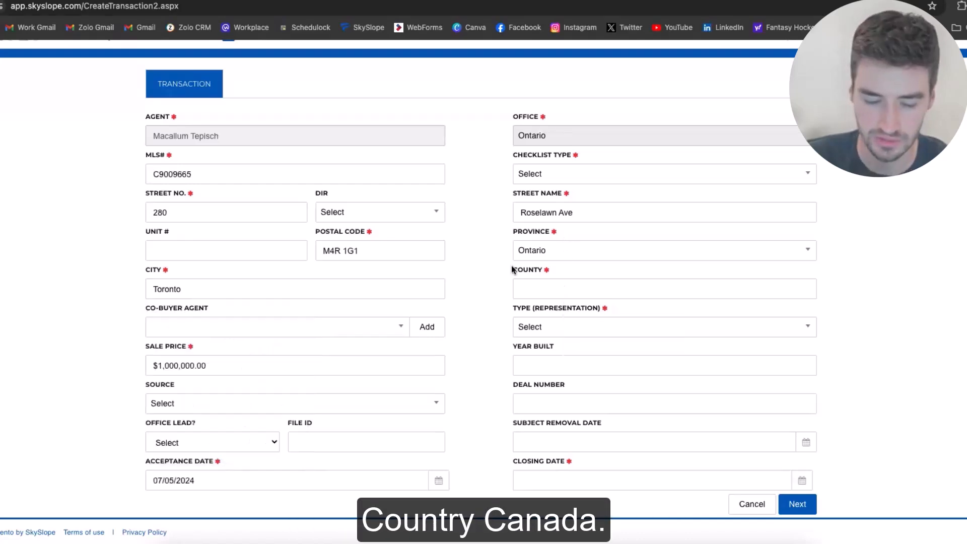
{"action": "left_click", "coordinate": [561, 290]}
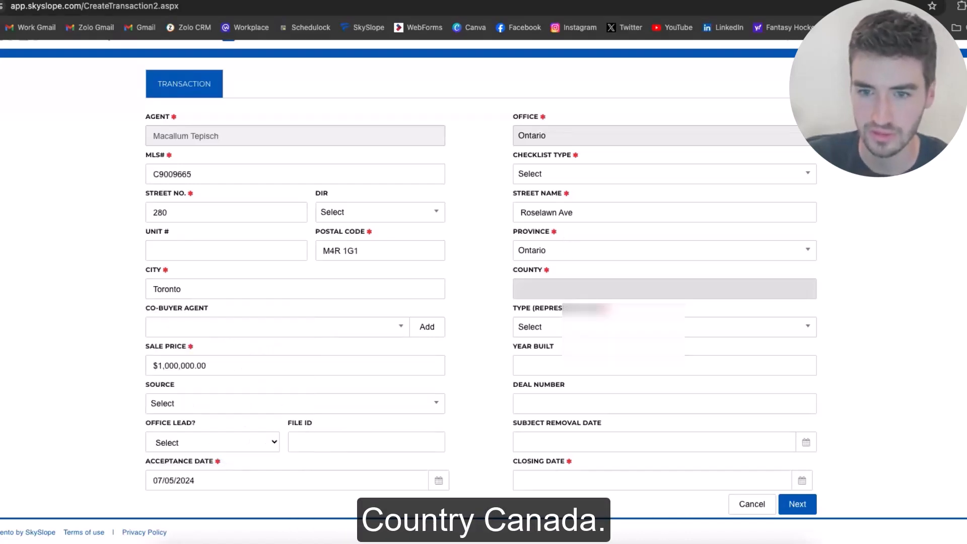
{"action": "type", "text": "Canada"}
{"action": "key", "text": "Tab"}
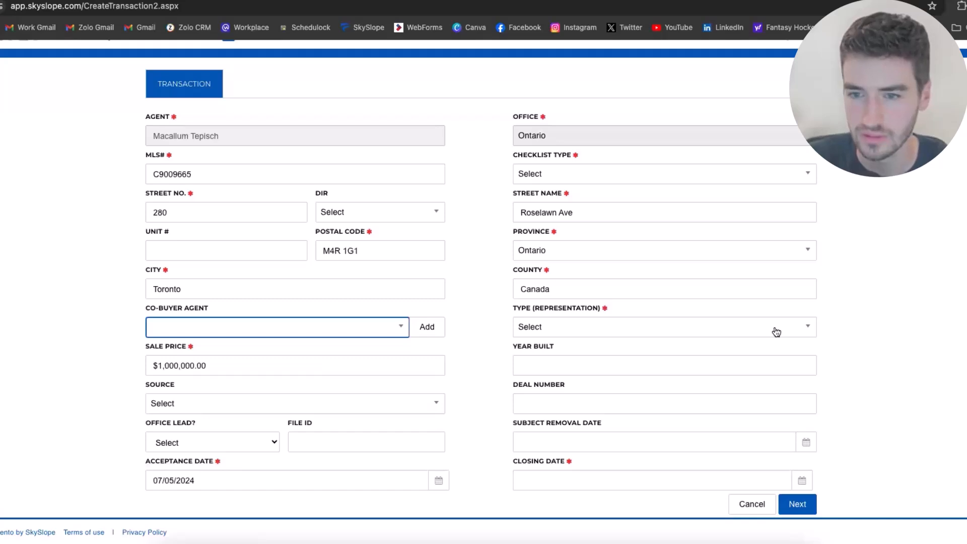
{"action": "left_click", "coordinate": [776, 331]}
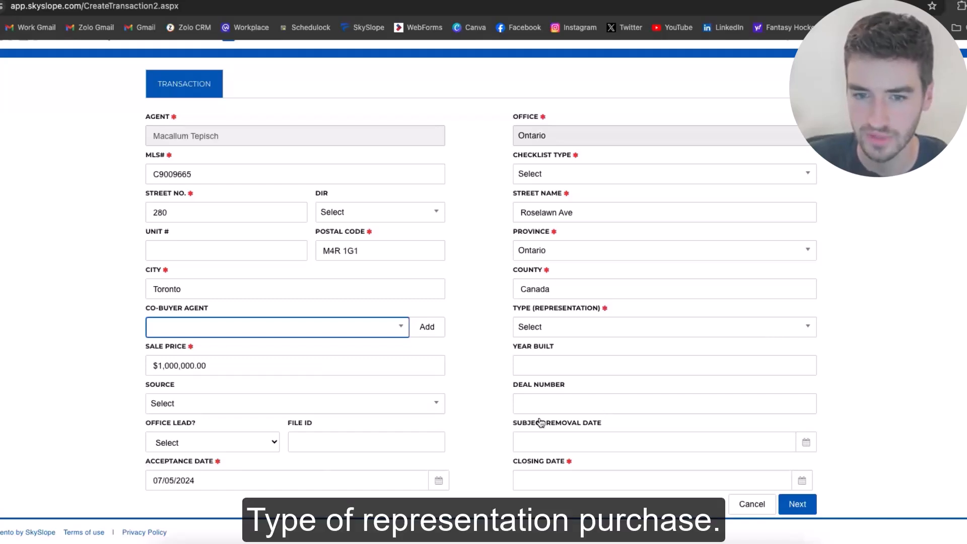
{"action": "left_click", "coordinate": [673, 396]}
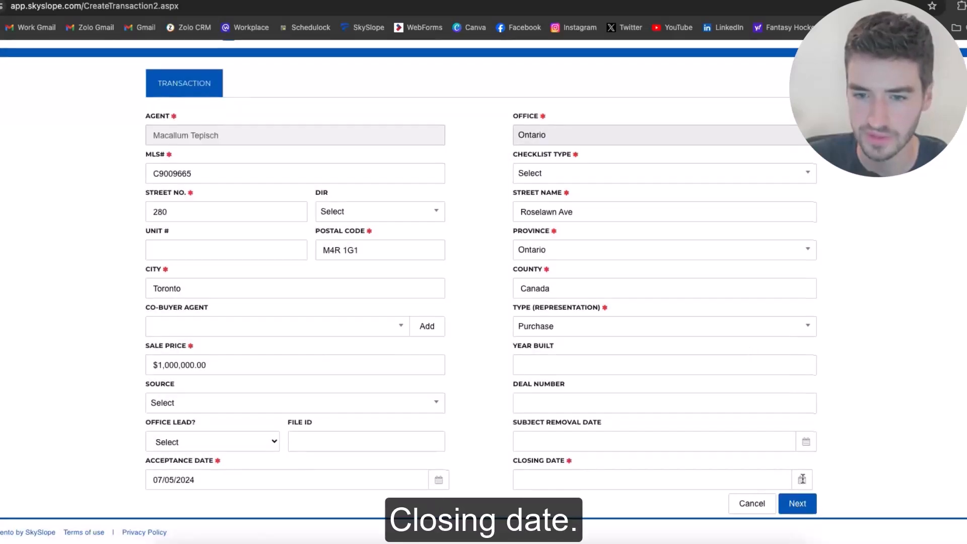
Set closing date 07/11/2024 and checklist type ON - Offer Sale, then continue with Next
{"action": "left_click", "coordinate": [801, 479]}
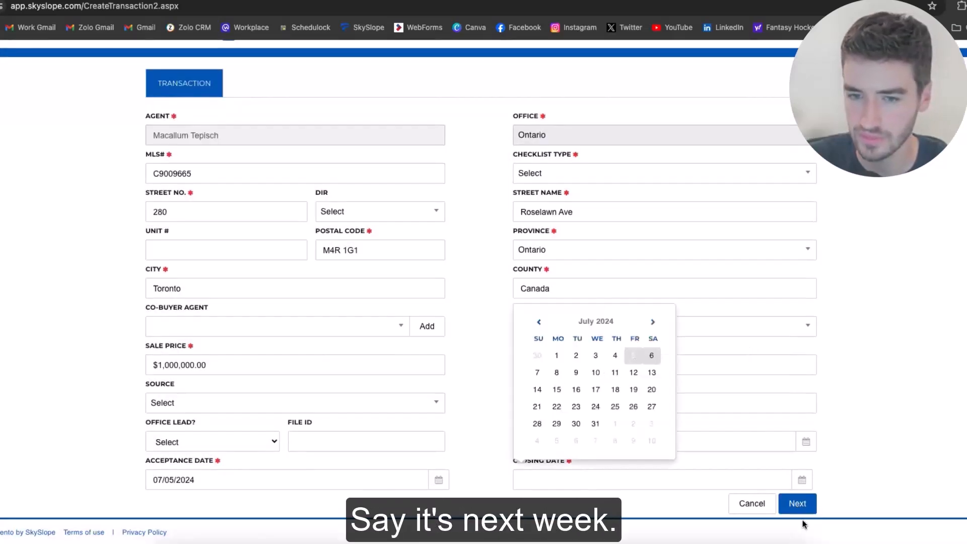
{"action": "left_click", "coordinate": [615, 372]}
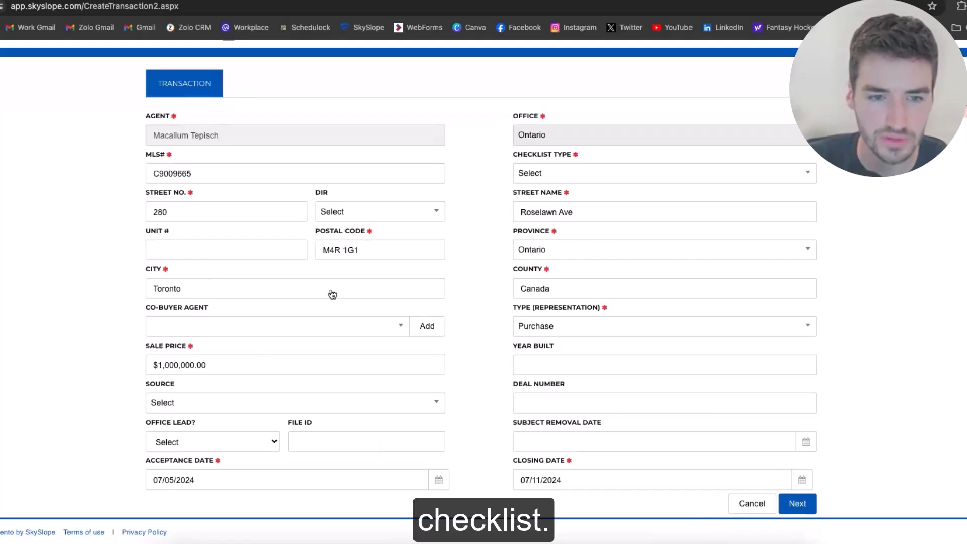
{"action": "scroll", "coordinate": [332, 294], "scroll_direction": "down", "scroll_amount": 1}
{"action": "scroll", "coordinate": [241, 433], "scroll_direction": "up", "scroll_amount": 1}
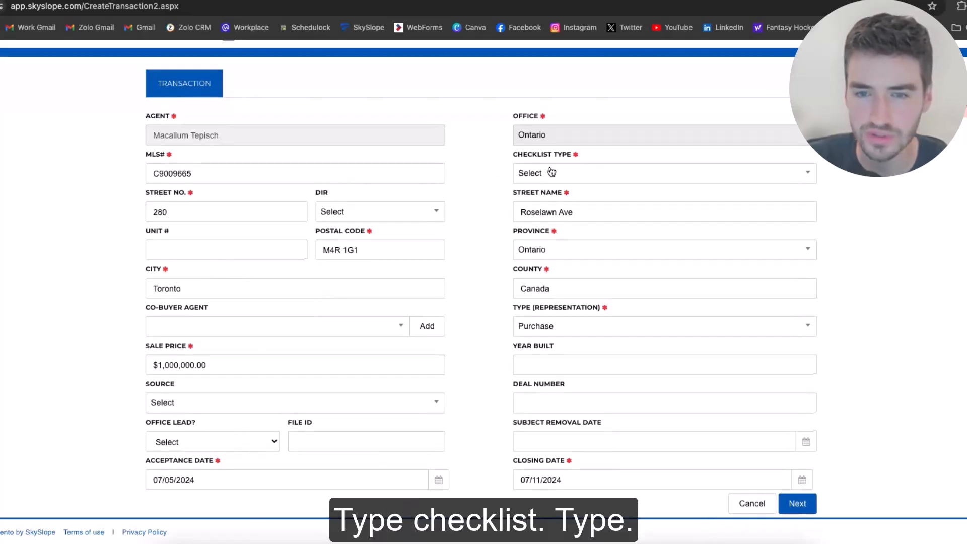
{"action": "left_click", "coordinate": [584, 173]}
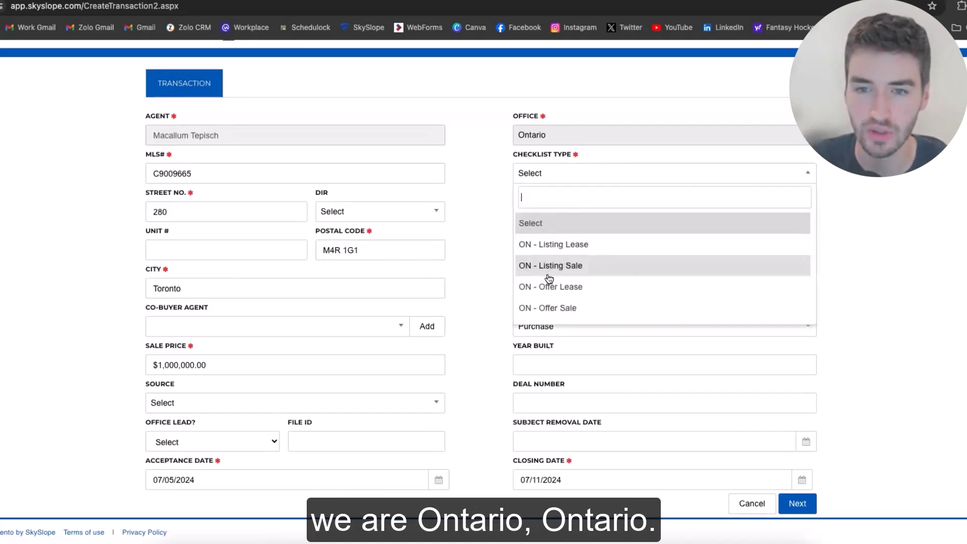
{"action": "left_click", "coordinate": [553, 308]}
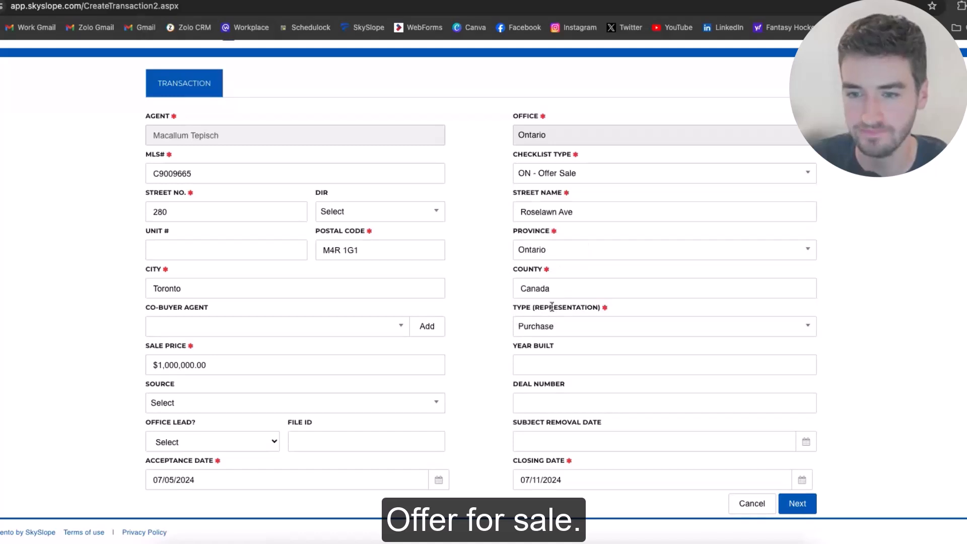
{"action": "left_click", "coordinate": [796, 505]}
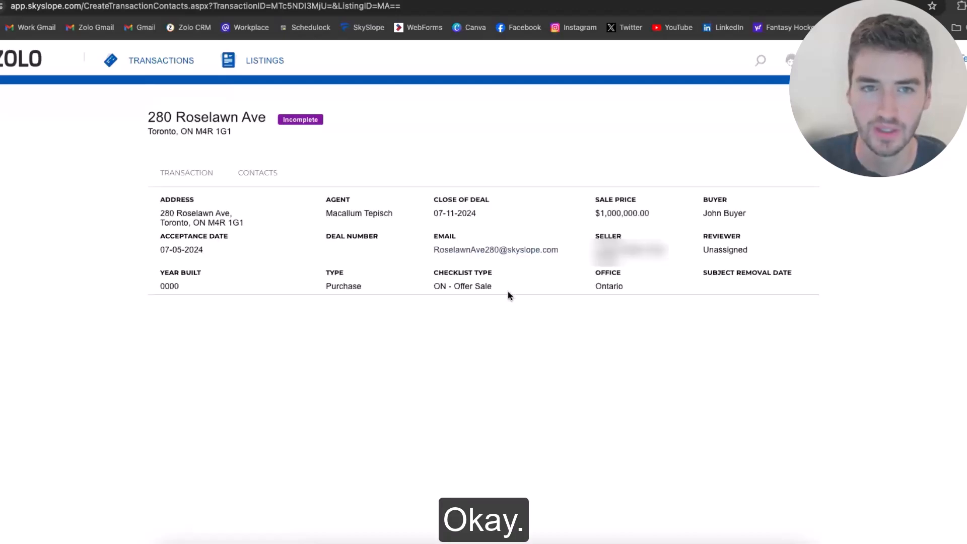
Review the contact entries, moving through the lawyer and other-side agent details
{"action": "scroll", "coordinate": [518, 303], "scroll_direction": "down", "scroll_amount": 1}
{"action": "scroll", "coordinate": [524, 296], "scroll_direction": "down", "scroll_amount": 3}
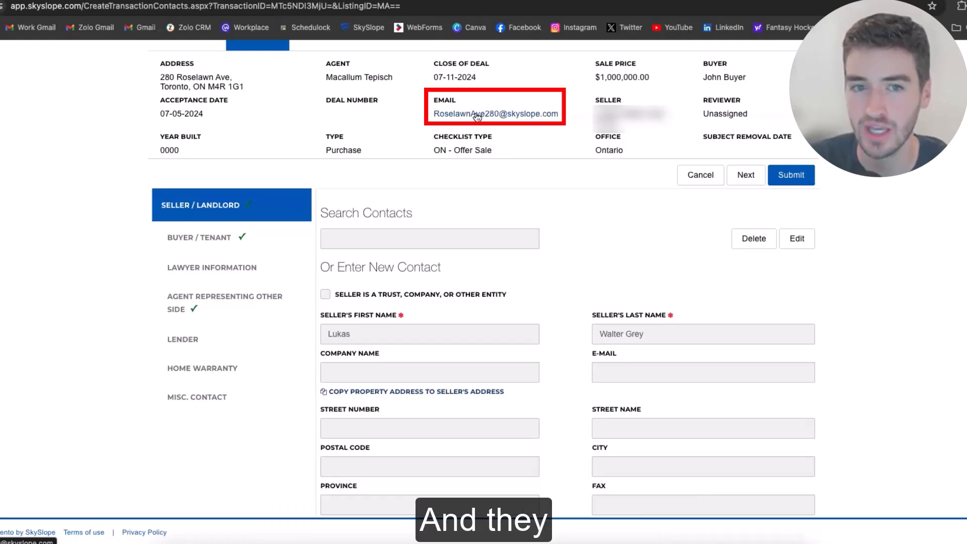
{"action": "scroll", "coordinate": [473, 173], "scroll_direction": "up", "scroll_amount": 1}
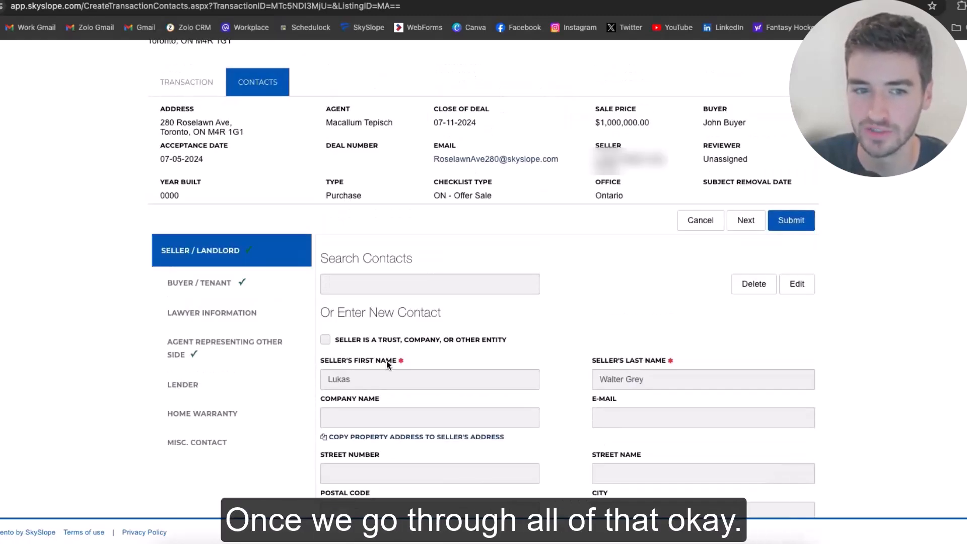
{"action": "left_click", "coordinate": [259, 314]}
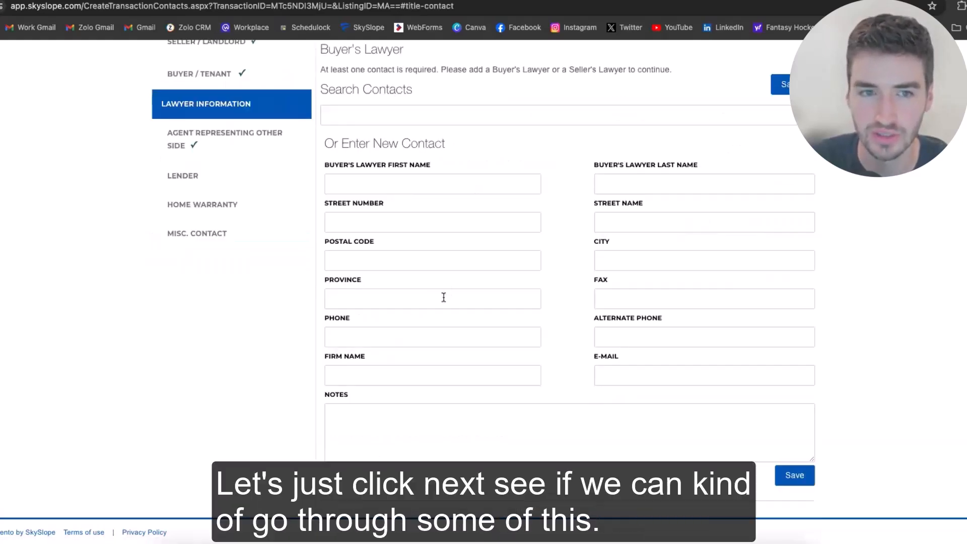
{"action": "scroll", "coordinate": [780, 314], "scroll_direction": "up", "scroll_amount": 5}
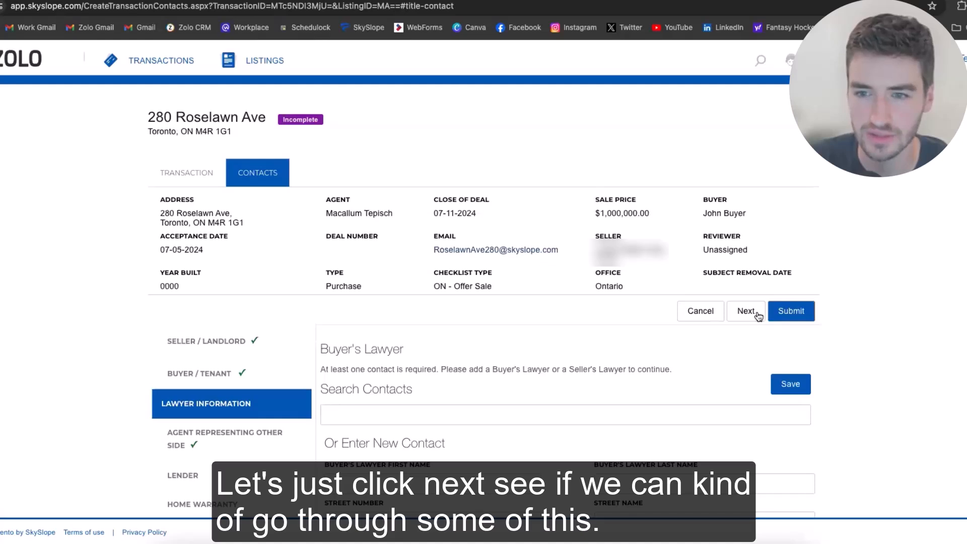
{"action": "left_click", "coordinate": [757, 314]}
{"action": "scroll", "coordinate": [623, 330], "scroll_direction": "down", "scroll_amount": 2}
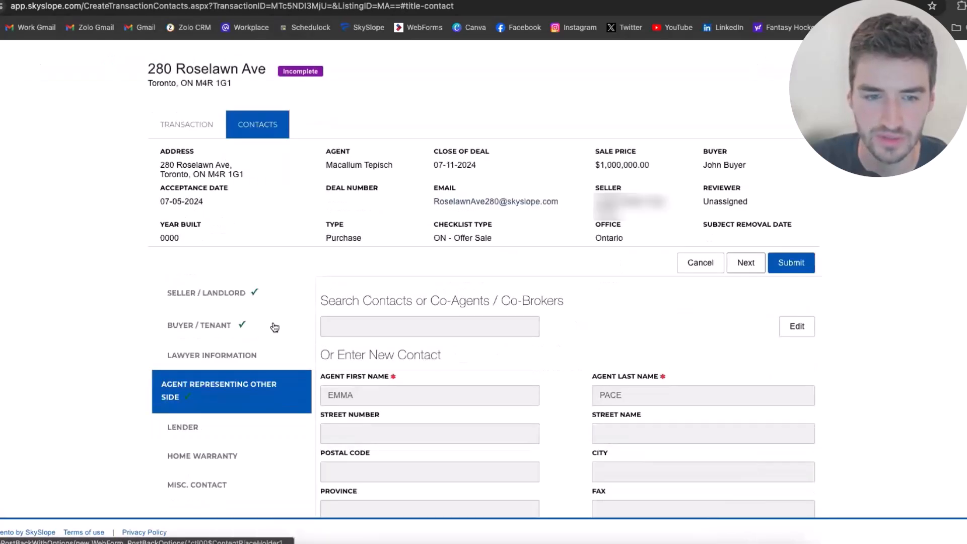
{"action": "scroll", "coordinate": [780, 196], "scroll_direction": "down", "scroll_amount": 1}
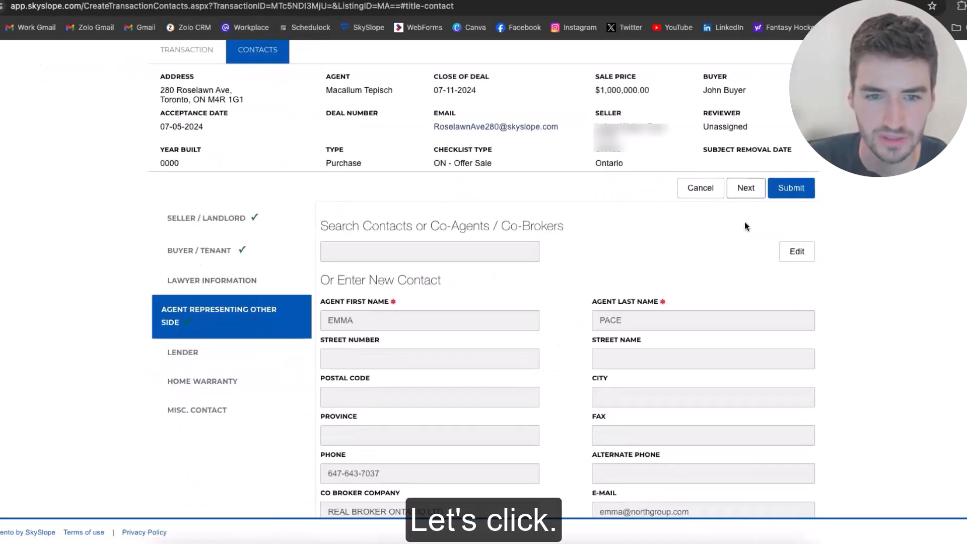
{"action": "scroll", "coordinate": [745, 226], "scroll_direction": "down", "scroll_amount": 2}
Step through the Lawyer Information, Lender, Home Warranty and Misc. Contact sections, then submit
{"action": "left_click", "coordinate": [228, 204]}
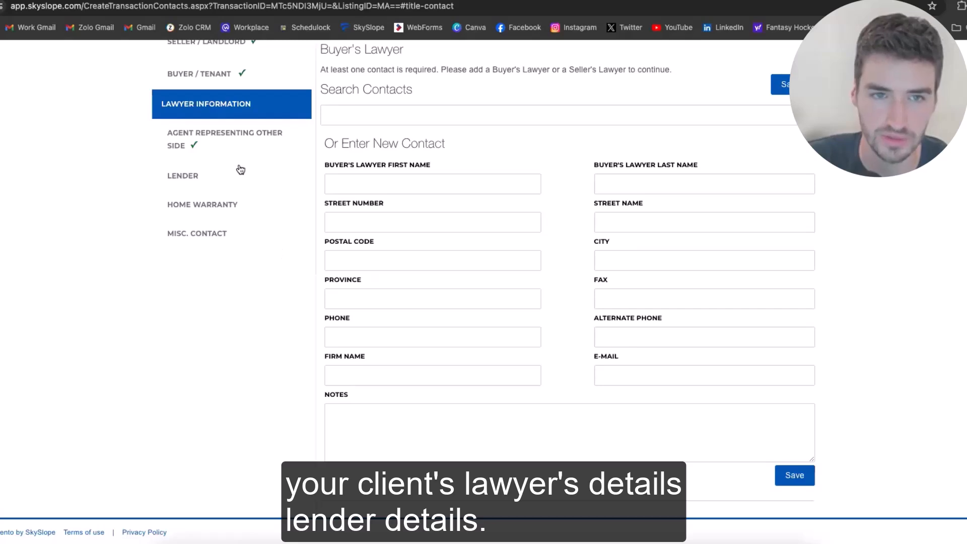
{"action": "left_click", "coordinate": [209, 182]}
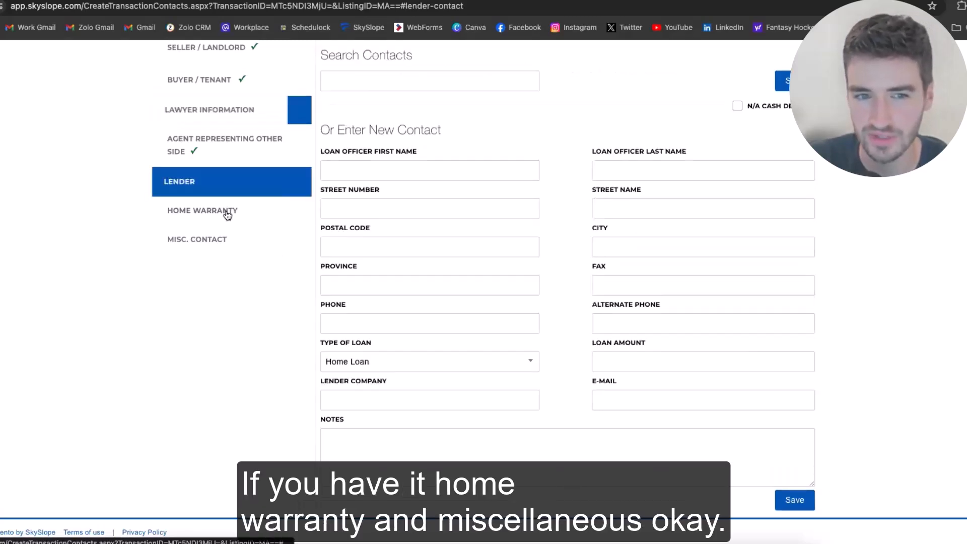
{"action": "left_click", "coordinate": [227, 214]}
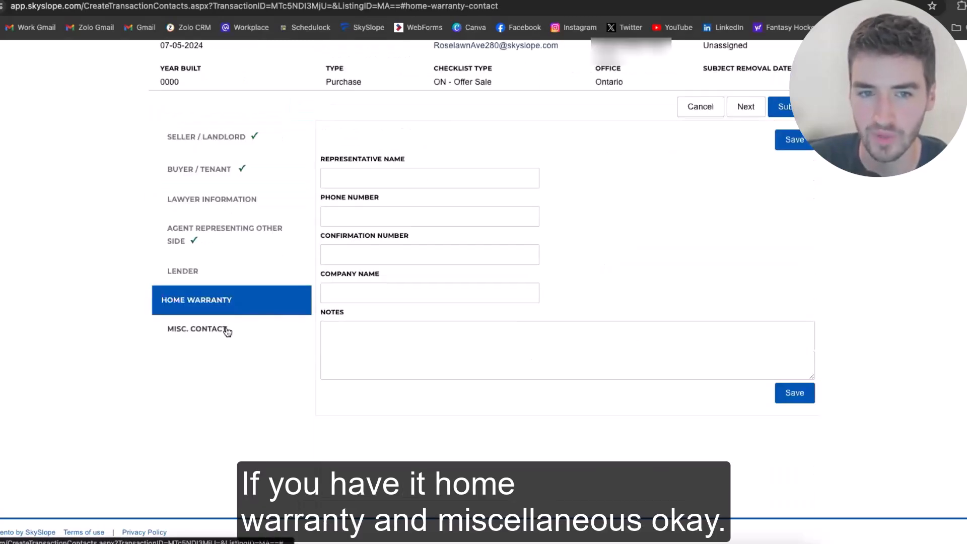
{"action": "left_click", "coordinate": [222, 329]}
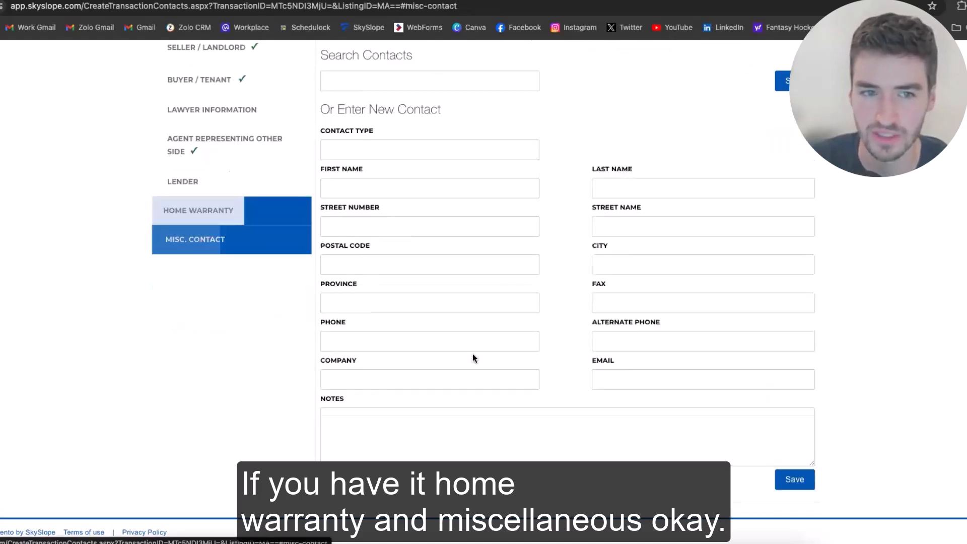
{"action": "scroll", "coordinate": [785, 197], "scroll_direction": "up", "scroll_amount": 3}
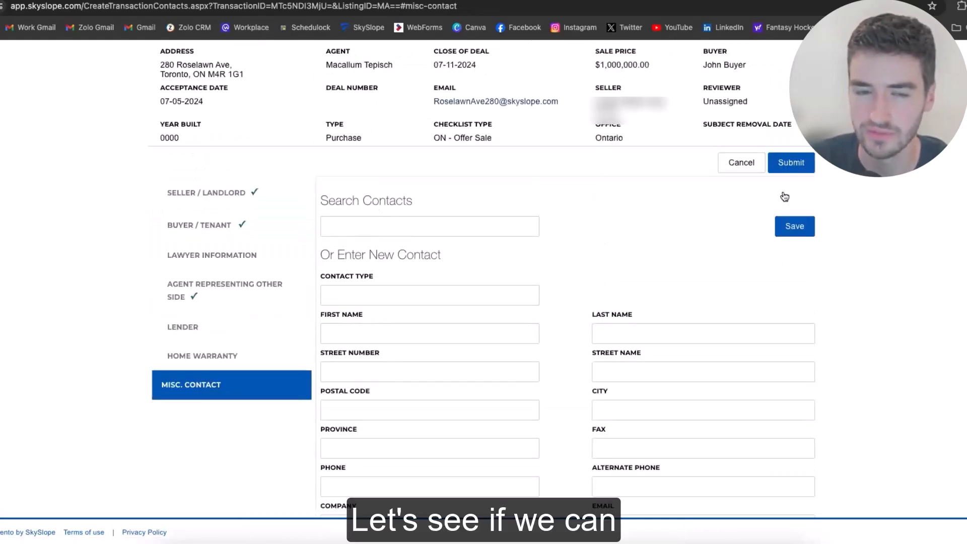
{"action": "scroll", "coordinate": [785, 196], "scroll_direction": "up", "scroll_amount": 1}
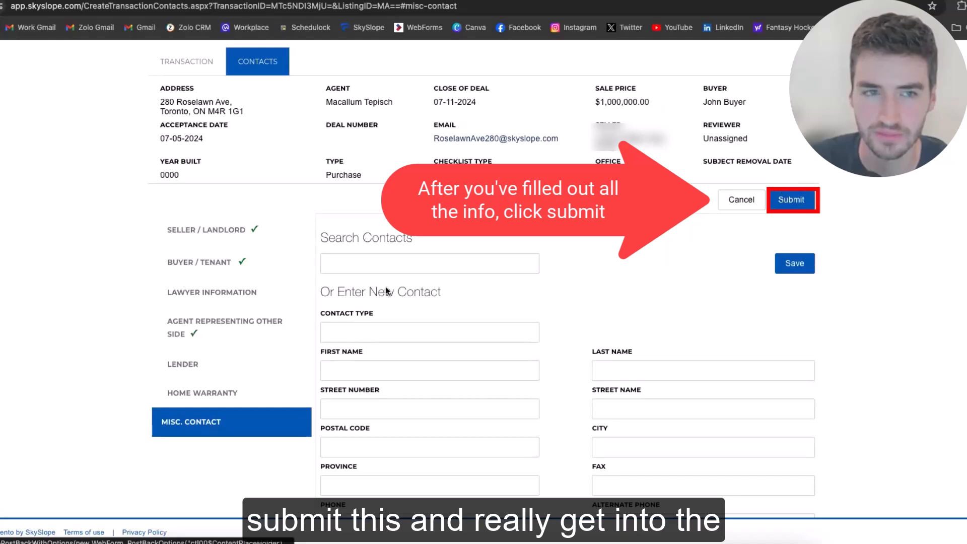
{"action": "left_click", "coordinate": [782, 197]}
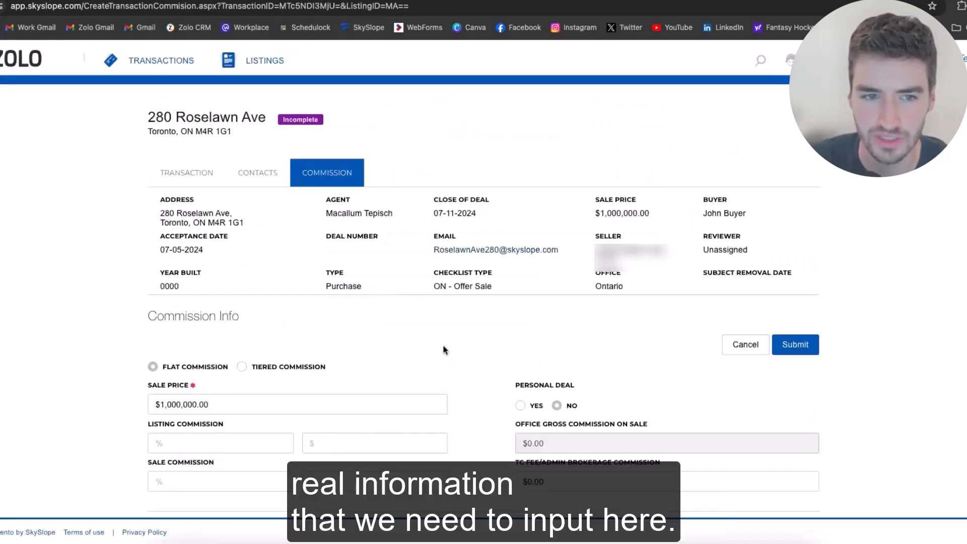
Enter a 100,000 deposit, answer NO to the brokerage holding trust money, and submit
{"action": "scroll", "coordinate": [444, 349], "scroll_direction": "down", "scroll_amount": 3}
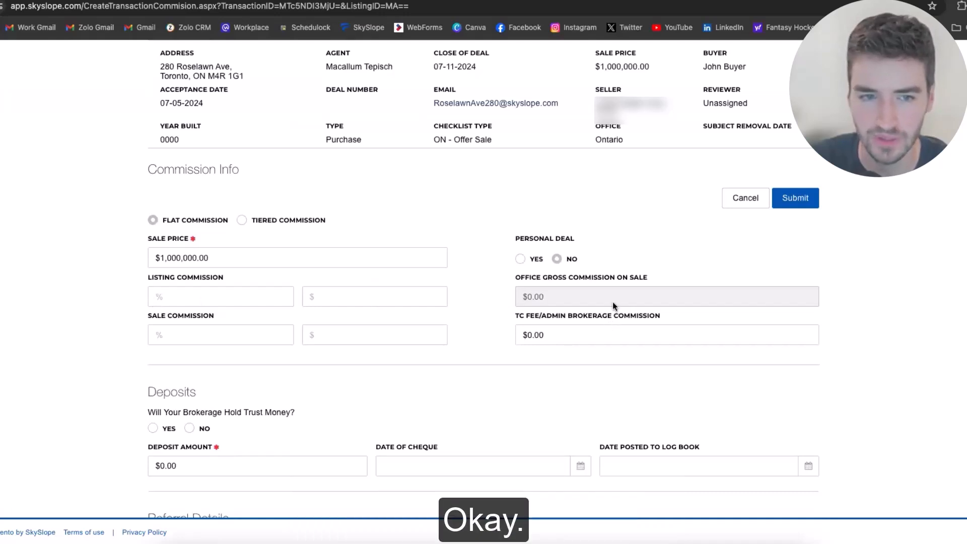
{"action": "scroll", "coordinate": [612, 301], "scroll_direction": "down", "scroll_amount": 2}
{"action": "scroll", "coordinate": [187, 274], "scroll_direction": "down", "scroll_amount": 2}
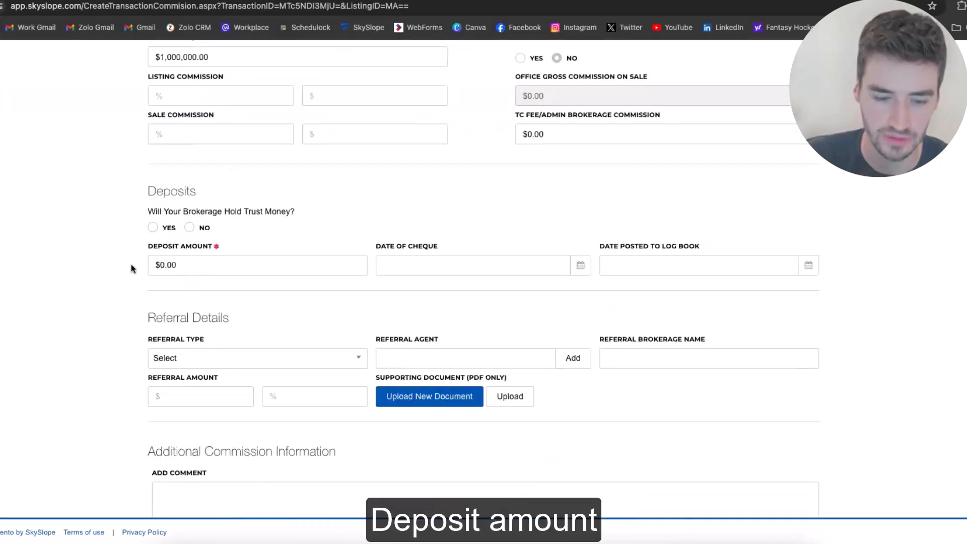
{"action": "left_click", "coordinate": [166, 265]}
{"action": "type", "text": "100"}
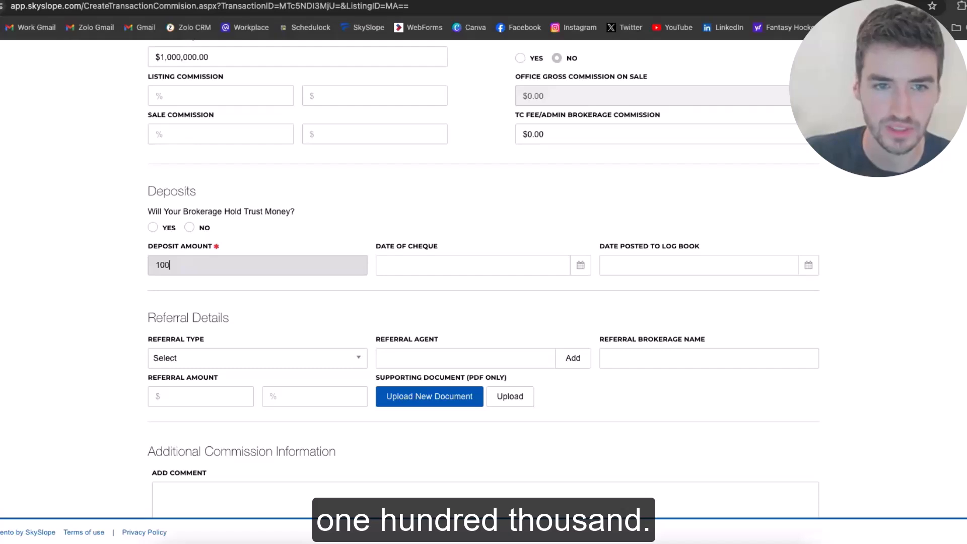
{"action": "type", "text": ",000"}
{"action": "key", "text": "Tab"}
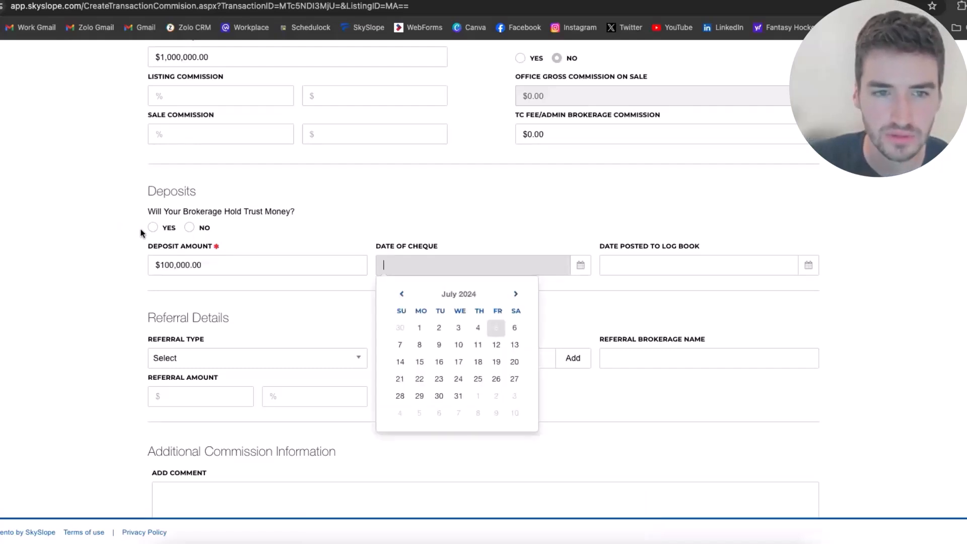
{"action": "left_click", "coordinate": [189, 229]}
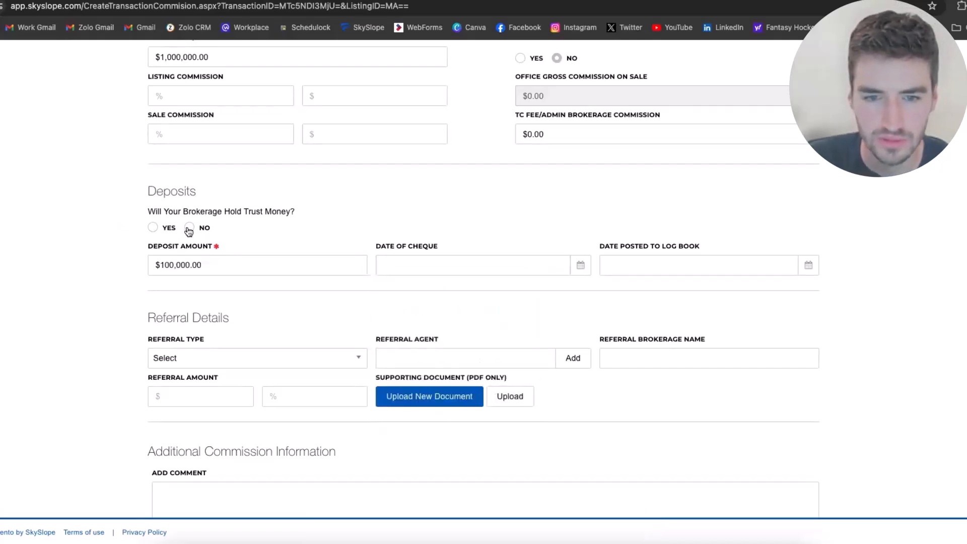
{"action": "left_click", "coordinate": [189, 229]}
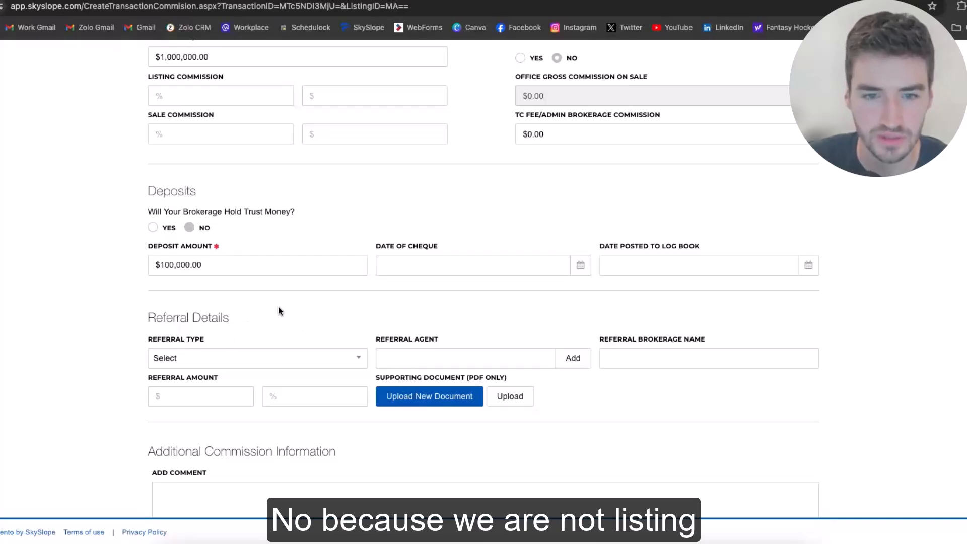
{"action": "scroll", "coordinate": [473, 379], "scroll_direction": "down", "scroll_amount": 2}
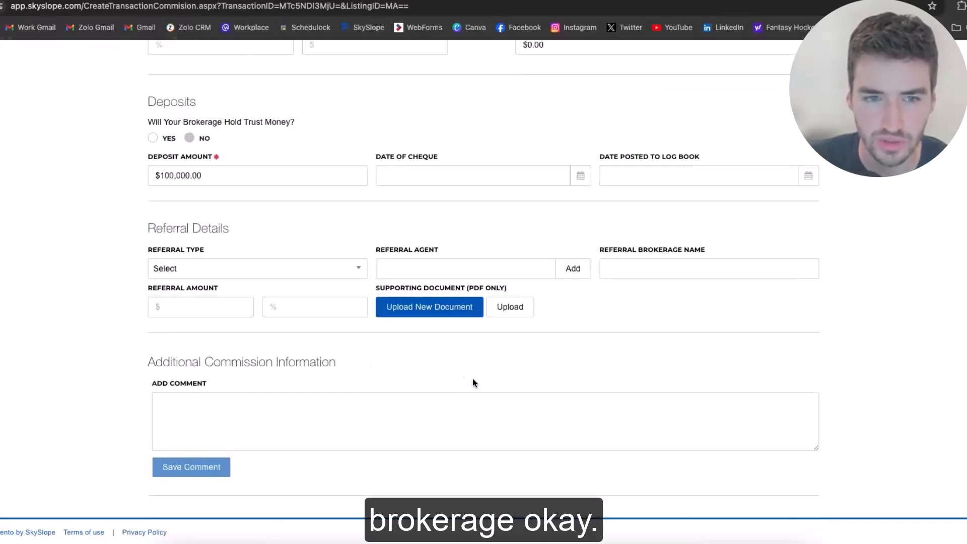
{"action": "scroll", "coordinate": [473, 379], "scroll_direction": "up", "scroll_amount": 9}
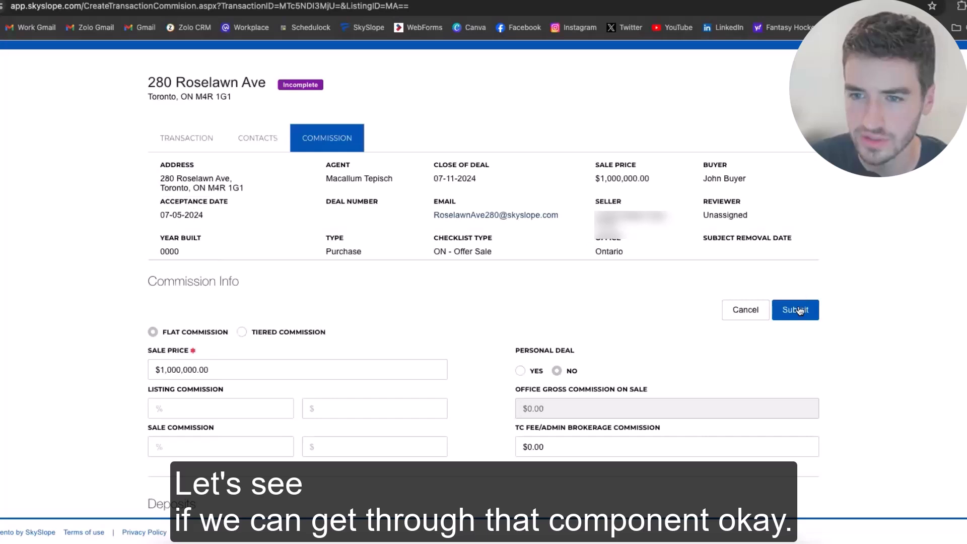
{"action": "left_click", "coordinate": [798, 310]}
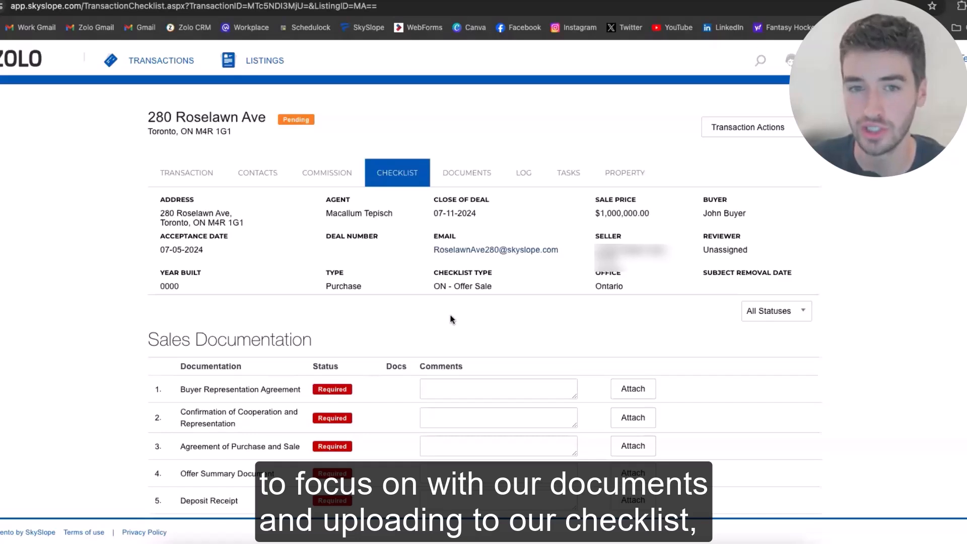
Scroll through the Sales, Disclosure, Reports, Miscellaneous and Closing Documents checklist sections
{"action": "scroll", "coordinate": [433, 302], "scroll_direction": "down", "scroll_amount": 2}
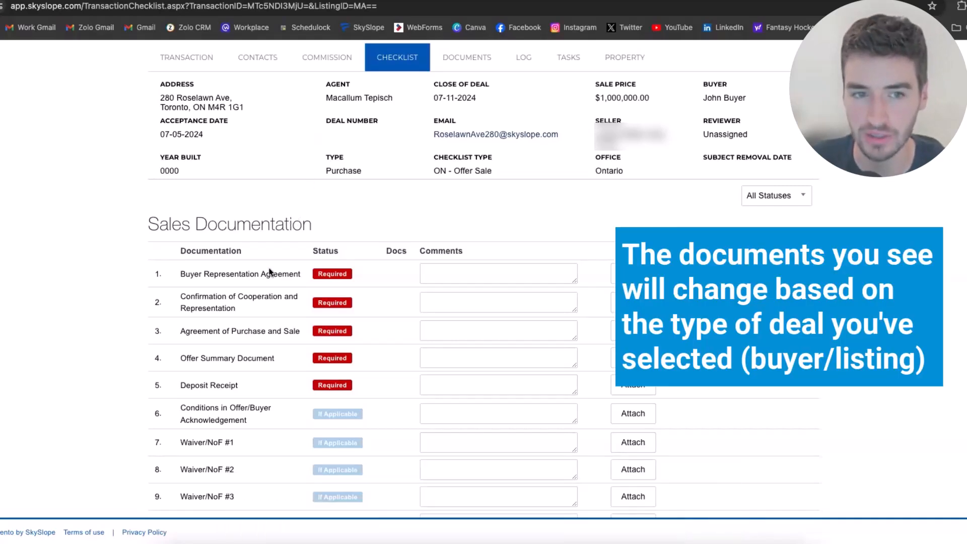
{"action": "scroll", "coordinate": [204, 399], "scroll_direction": "down", "scroll_amount": 2}
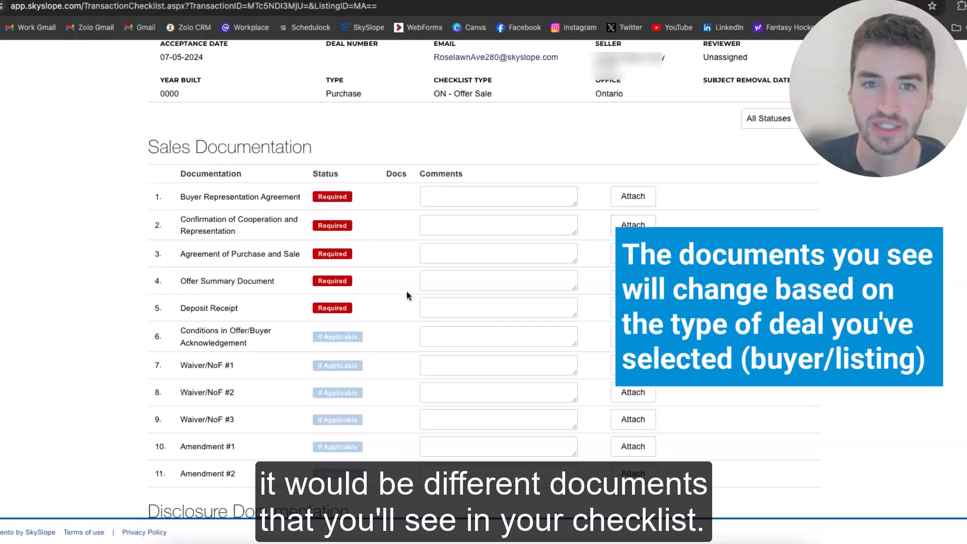
{"action": "scroll", "coordinate": [392, 112], "scroll_direction": "up", "scroll_amount": 3}
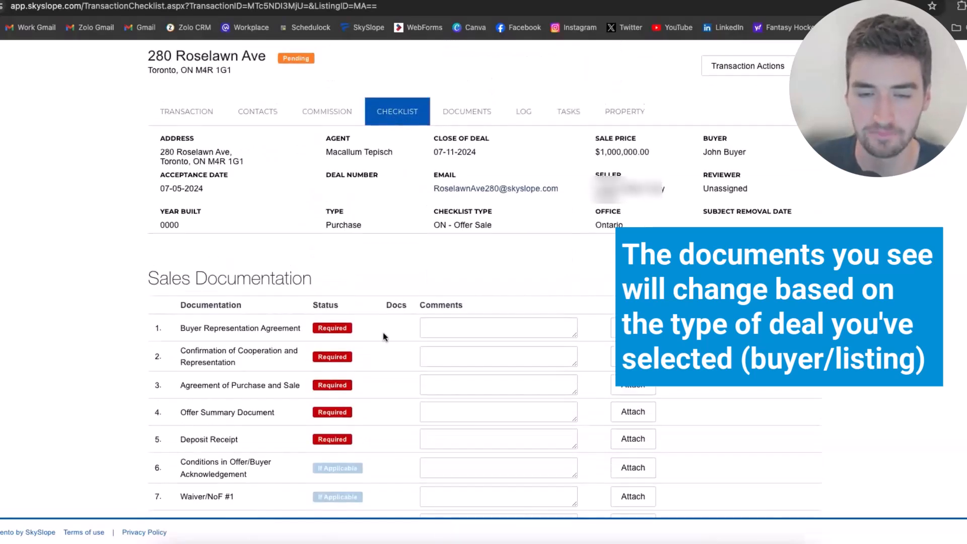
{"action": "scroll", "coordinate": [383, 330], "scroll_direction": "down", "scroll_amount": 5}
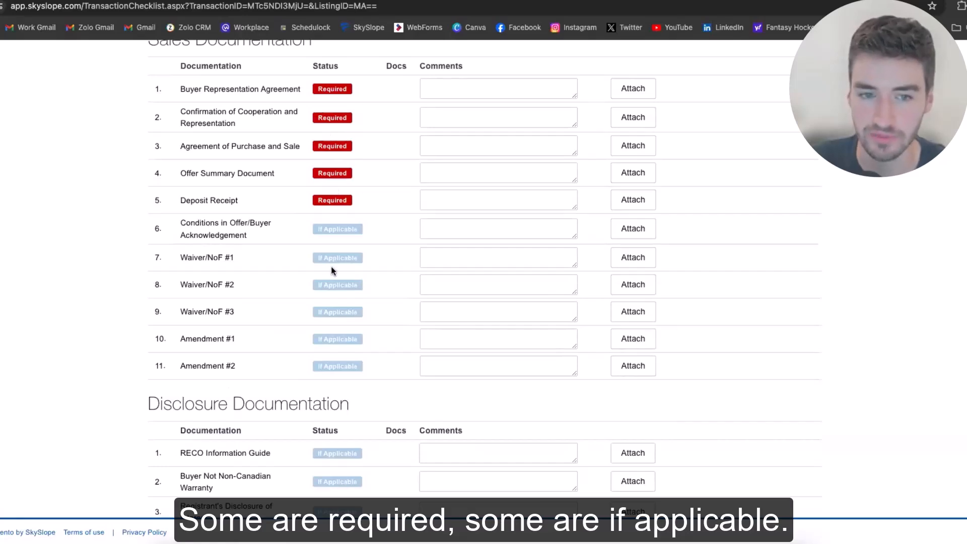
{"action": "scroll", "coordinate": [328, 264], "scroll_direction": "down", "scroll_amount": 3}
{"action": "scroll", "coordinate": [335, 261], "scroll_direction": "down", "scroll_amount": 8}
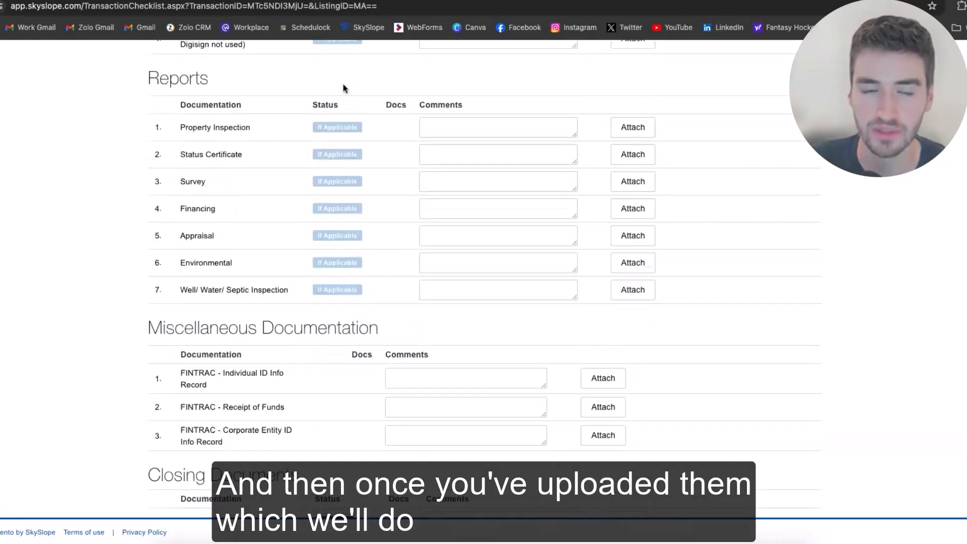
{"action": "scroll", "coordinate": [369, 194], "scroll_direction": "up", "scroll_amount": 7}
{"action": "scroll", "coordinate": [368, 198], "scroll_direction": "down", "scroll_amount": 8}
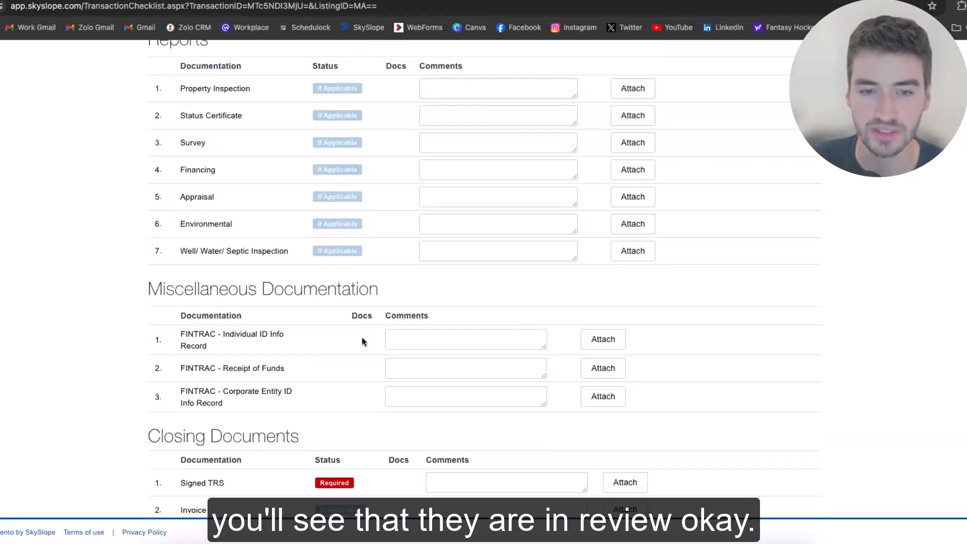
{"action": "scroll", "coordinate": [362, 341], "scroll_direction": "down", "scroll_amount": 1}
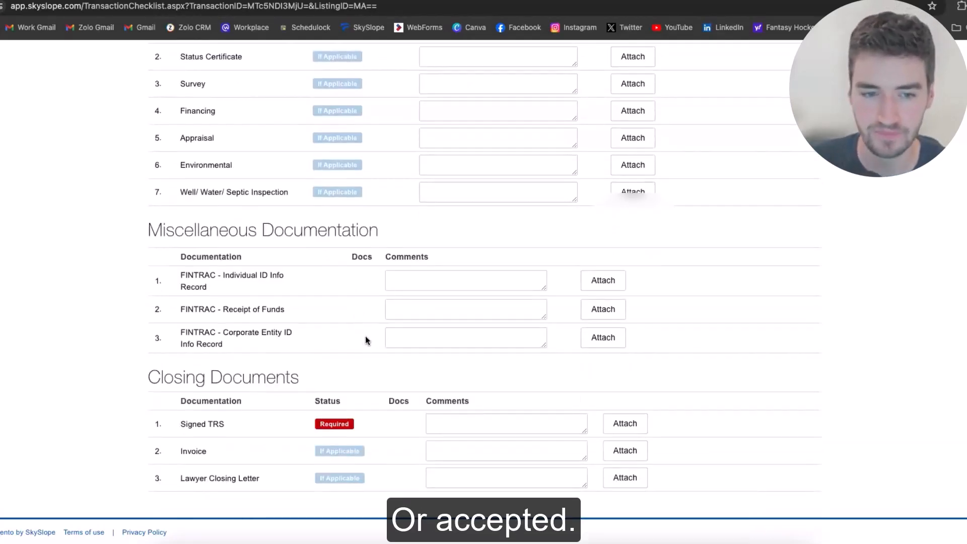
{"action": "scroll", "coordinate": [365, 340], "scroll_direction": "up", "scroll_amount": 5}
{"action": "scroll", "coordinate": [370, 335], "scroll_direction": "up", "scroll_amount": 10}
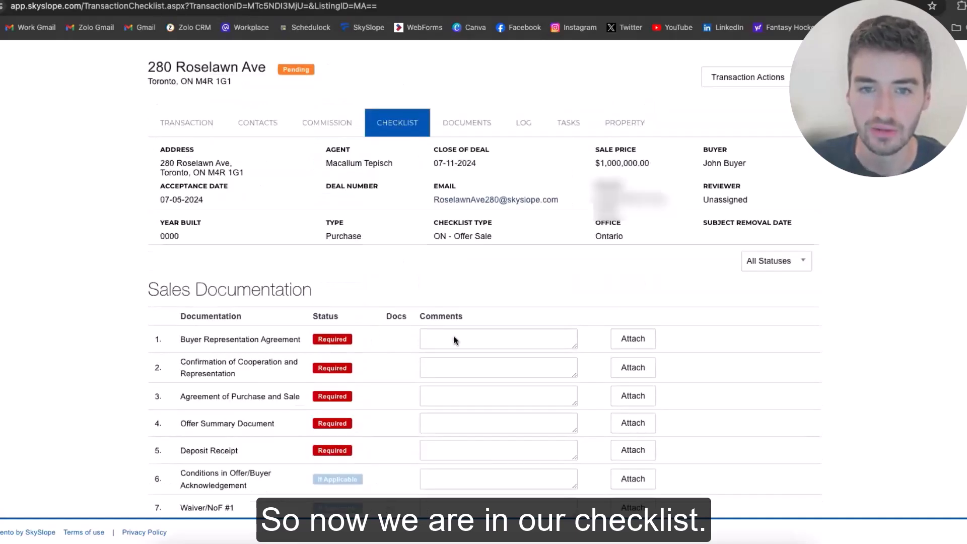
{"action": "scroll", "coordinate": [365, 127], "scroll_direction": "up", "scroll_amount": 1}
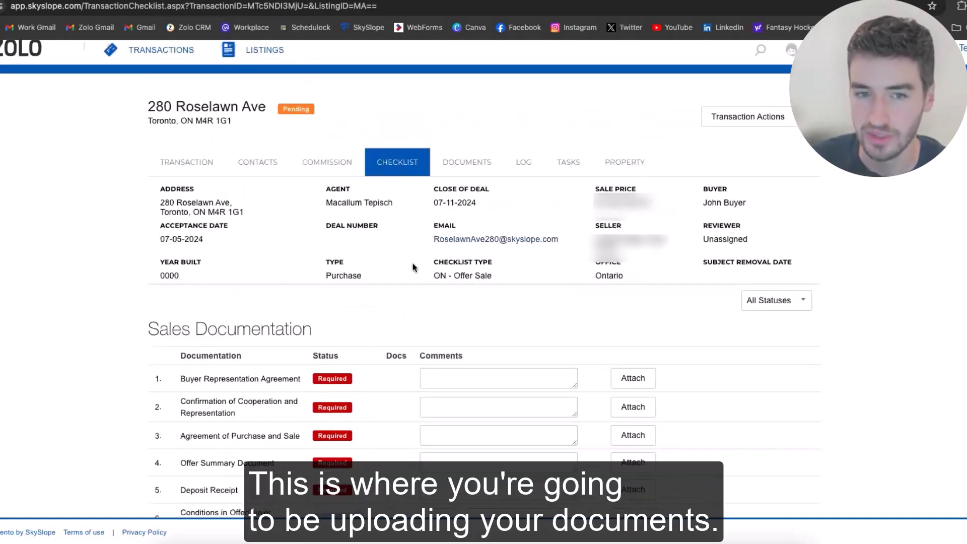
Open the DOCUMENTS tab and look over initial forms such as 124 Notice of Fulfillment of Conditions
{"action": "left_click", "coordinate": [463, 165]}
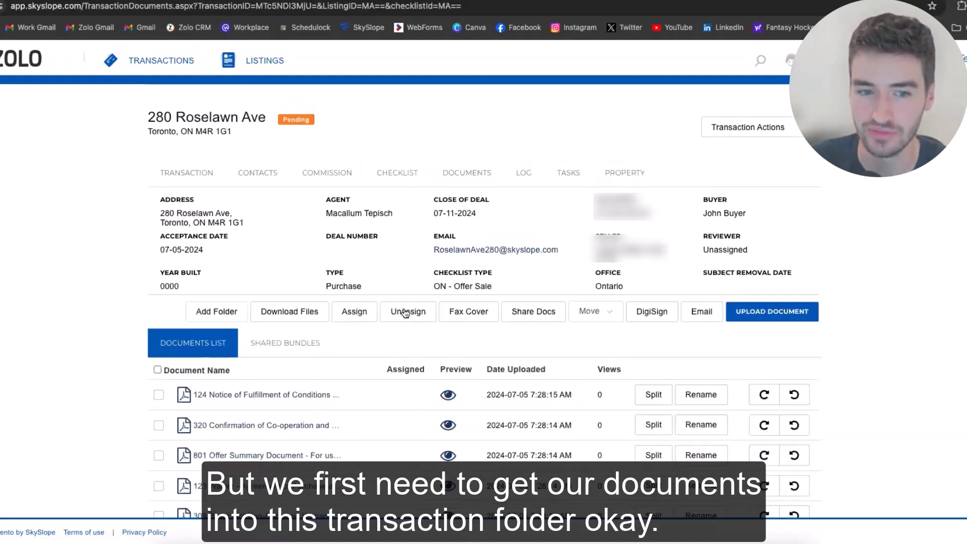
{"action": "scroll", "coordinate": [287, 238], "scroll_direction": "down", "scroll_amount": 2}
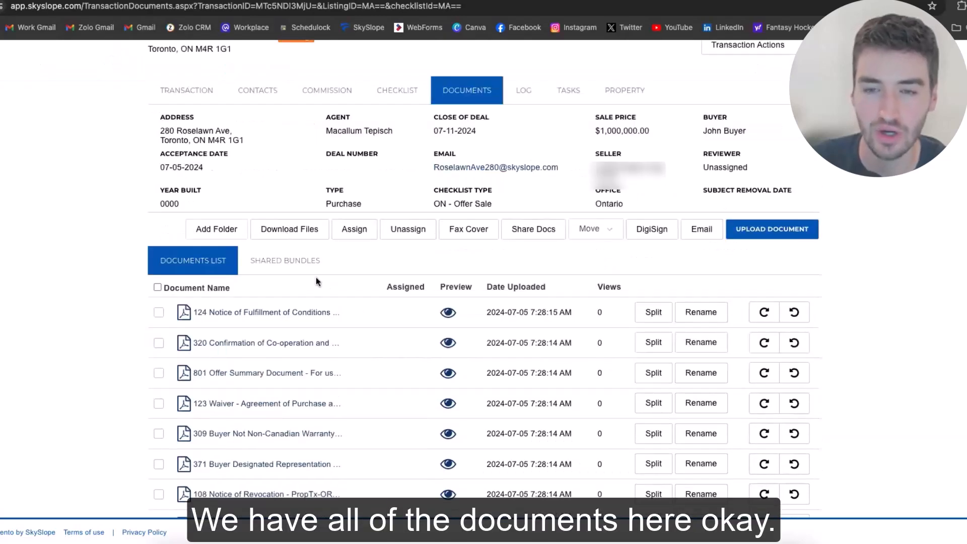
{"action": "scroll", "coordinate": [315, 278], "scroll_direction": "down", "scroll_amount": 2}
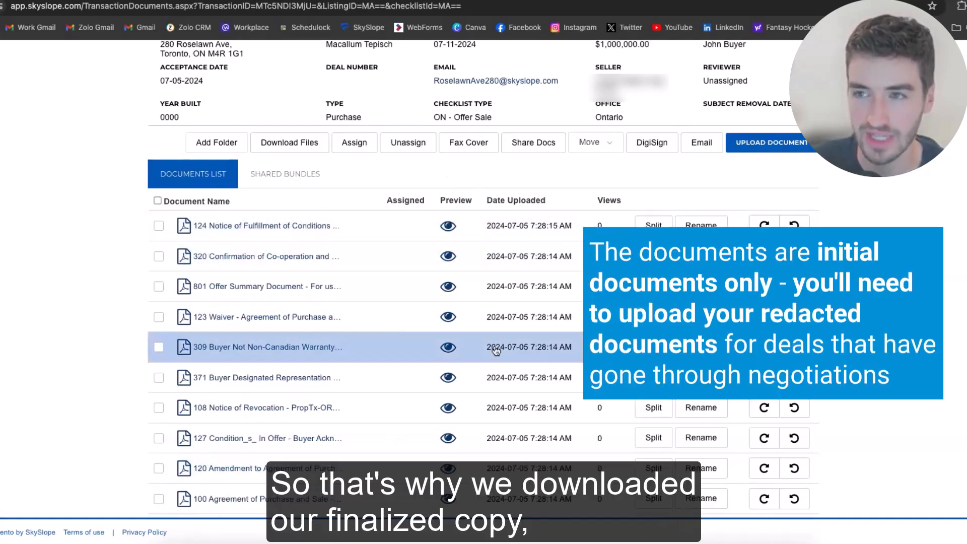
{"action": "scroll", "coordinate": [395, 326], "scroll_direction": "up", "scroll_amount": 2}
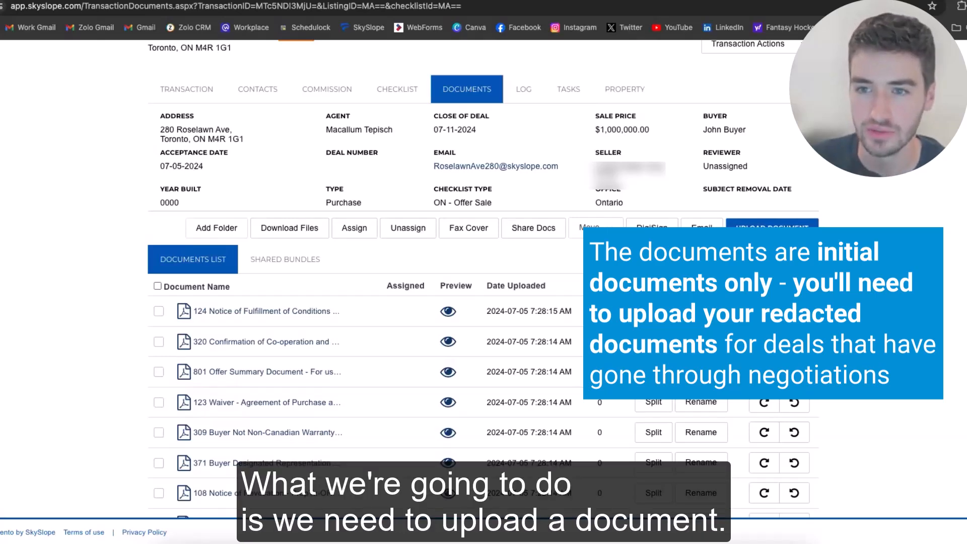
{"action": "scroll", "coordinate": [856, 266], "scroll_direction": "up", "scroll_amount": 1}
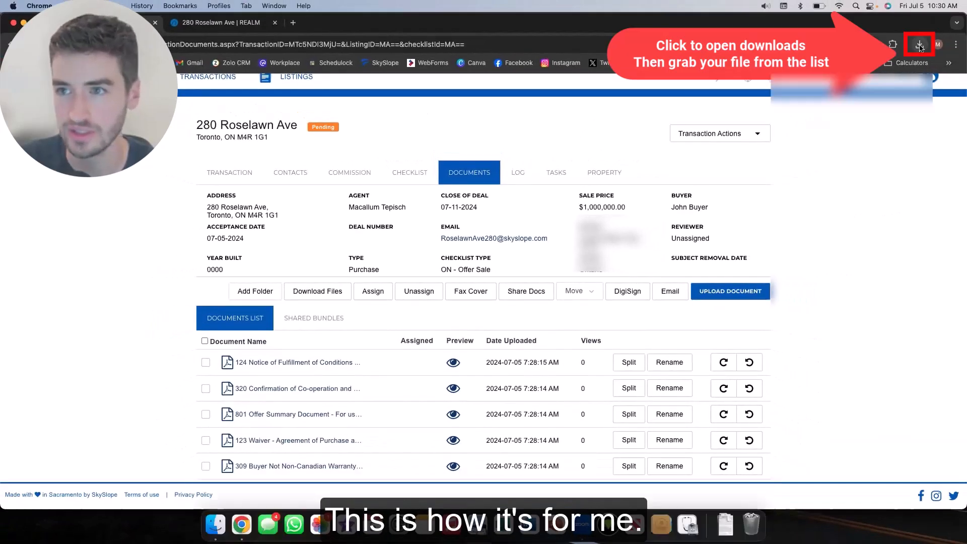
{"action": "left_click", "coordinate": [919, 46]}
{"action": "left_click_drag", "start_coordinate": [846, 126], "coordinate": [644, 390]}
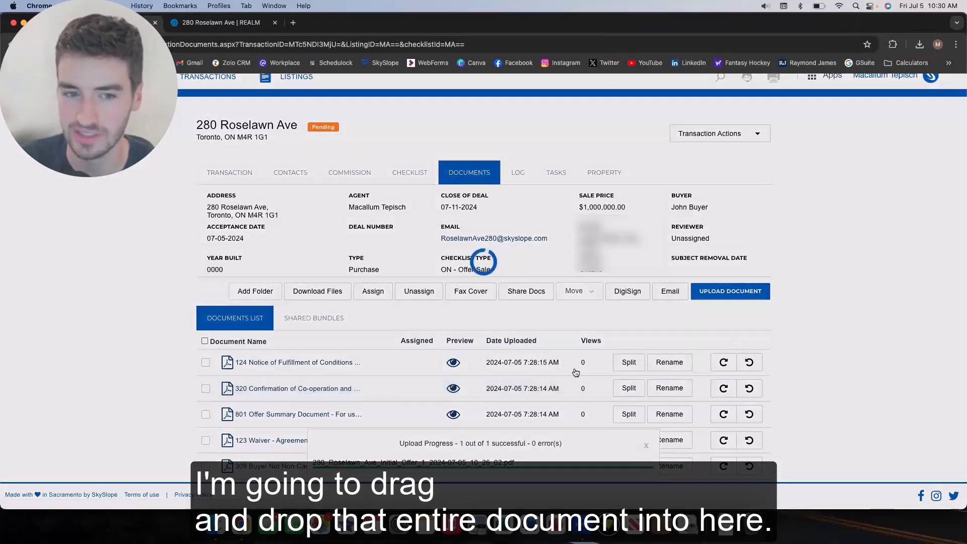
{"action": "scroll", "coordinate": [354, 365], "scroll_direction": "down", "scroll_amount": 1}
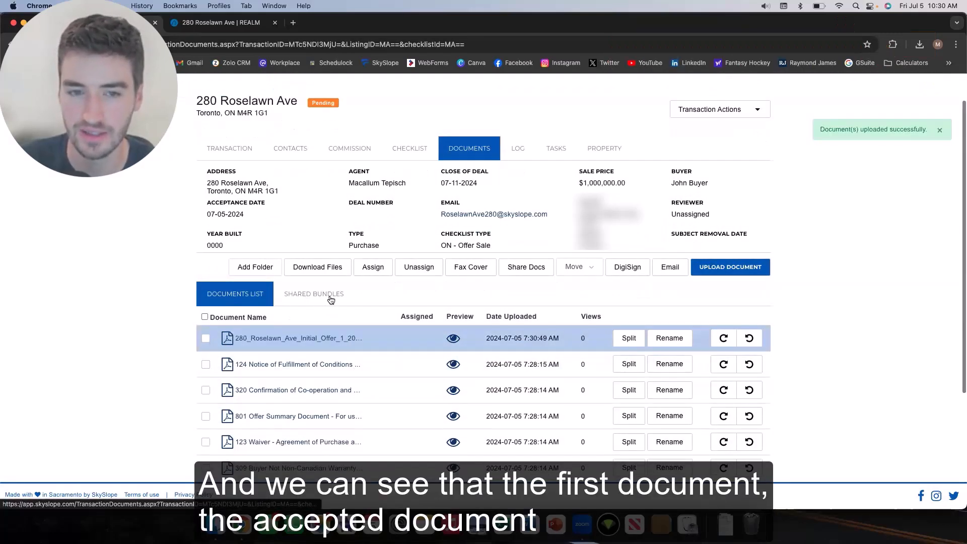
{"action": "scroll", "coordinate": [325, 301], "scroll_direction": "down", "scroll_amount": 1}
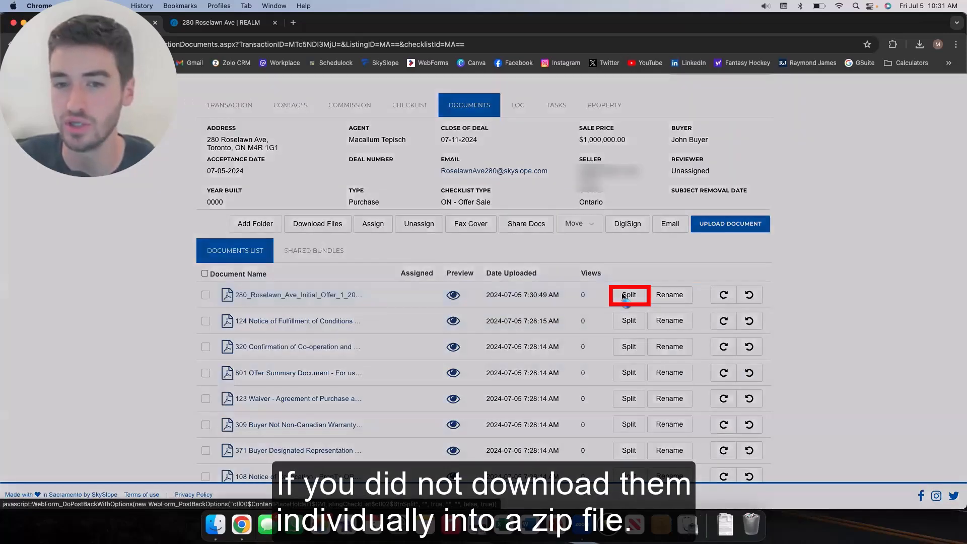
Split the uploaded initial offer and scroll the preview to check the 11 suggested page ranges
{"action": "left_click", "coordinate": [624, 295]}
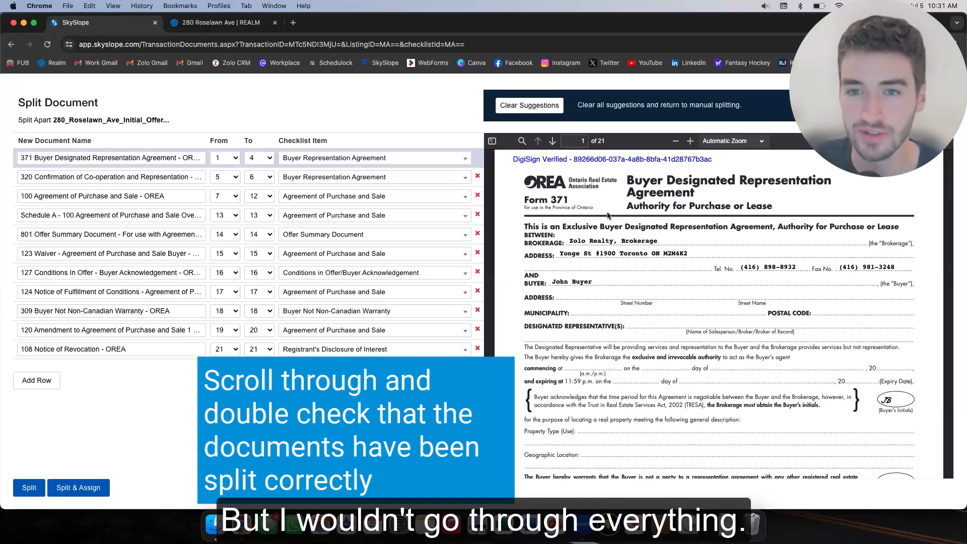
{"action": "scroll", "coordinate": [608, 212], "scroll_direction": "down", "scroll_amount": 3}
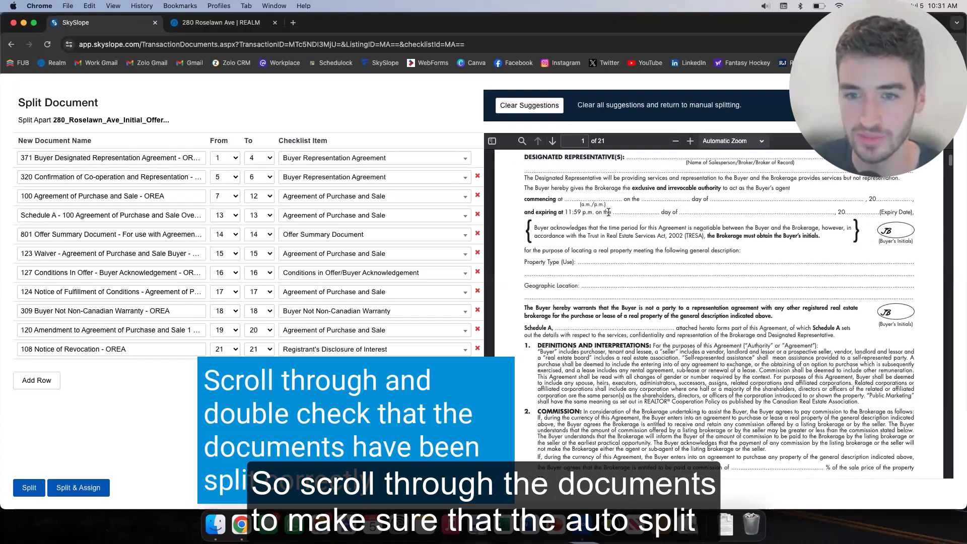
{"action": "scroll", "coordinate": [608, 212], "scroll_direction": "down", "scroll_amount": 5}
{"action": "scroll", "coordinate": [641, 267], "scroll_direction": "down", "scroll_amount": 5}
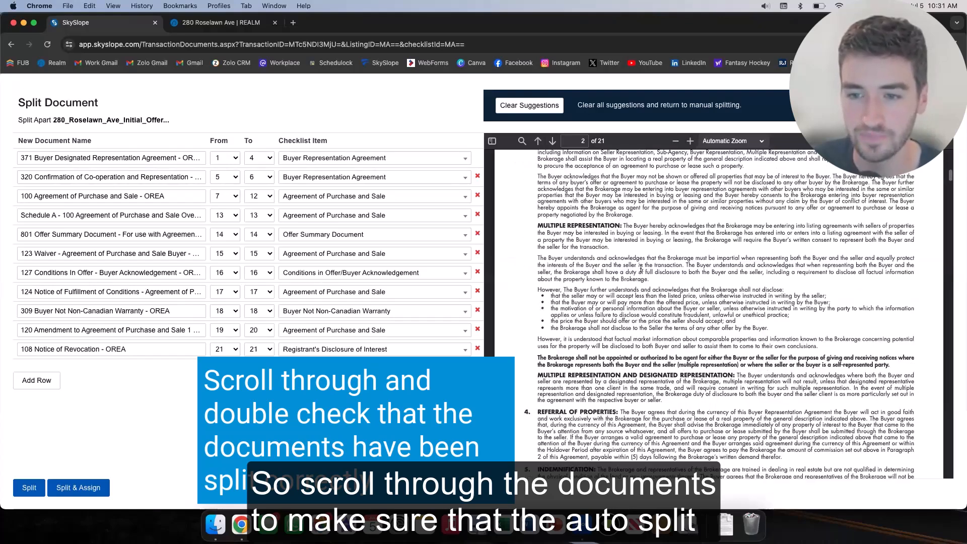
{"action": "scroll", "coordinate": [640, 267], "scroll_direction": "down", "scroll_amount": 5}
{"action": "scroll", "coordinate": [640, 267], "scroll_direction": "down", "scroll_amount": 5}
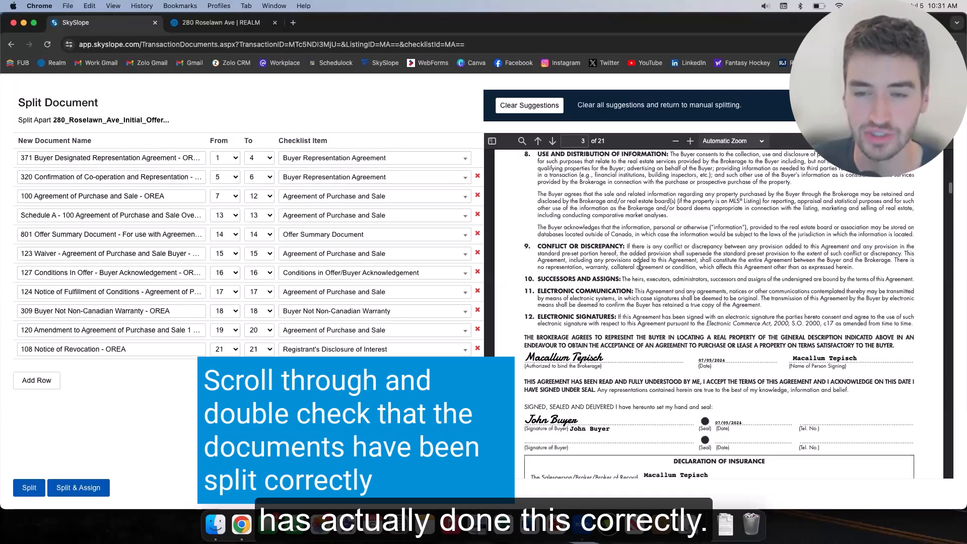
{"action": "scroll", "coordinate": [696, 261], "scroll_direction": "down", "scroll_amount": 4}
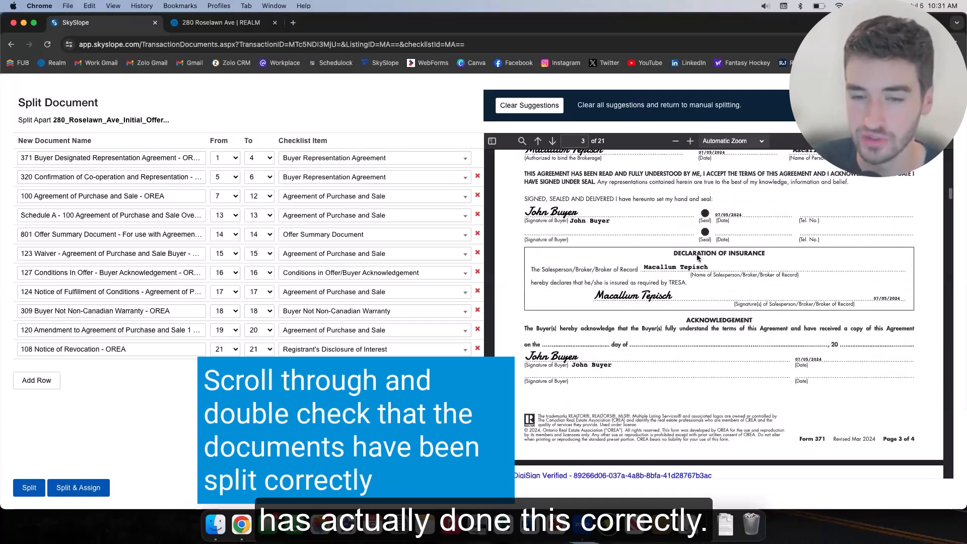
{"action": "scroll", "coordinate": [667, 241], "scroll_direction": "down", "scroll_amount": 1}
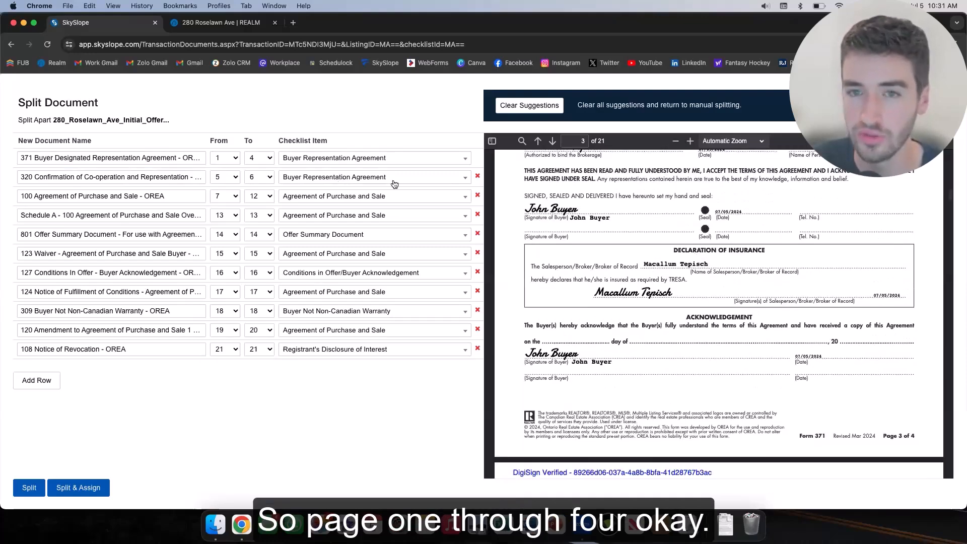
{"action": "scroll", "coordinate": [590, 198], "scroll_direction": "down", "scroll_amount": 3}
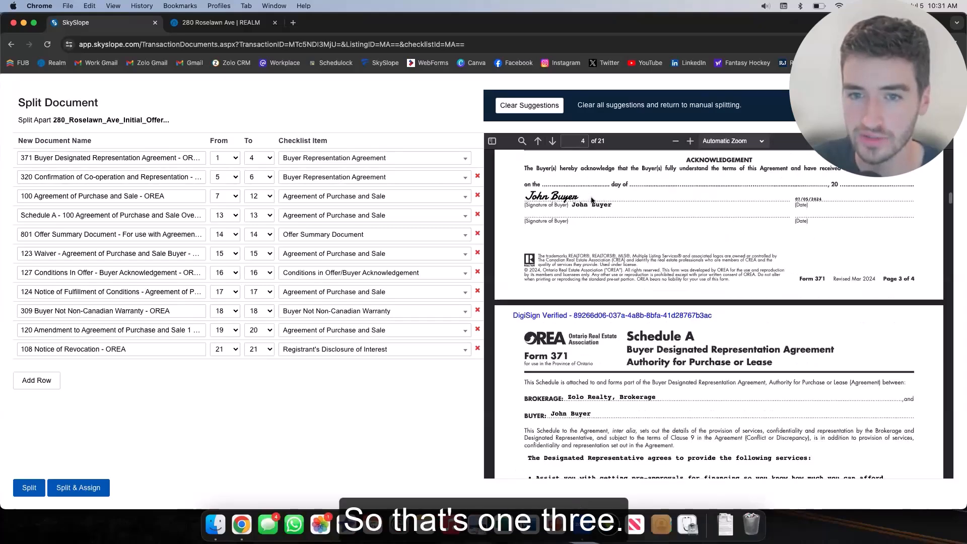
{"action": "scroll", "coordinate": [593, 202], "scroll_direction": "up", "scroll_amount": 3}
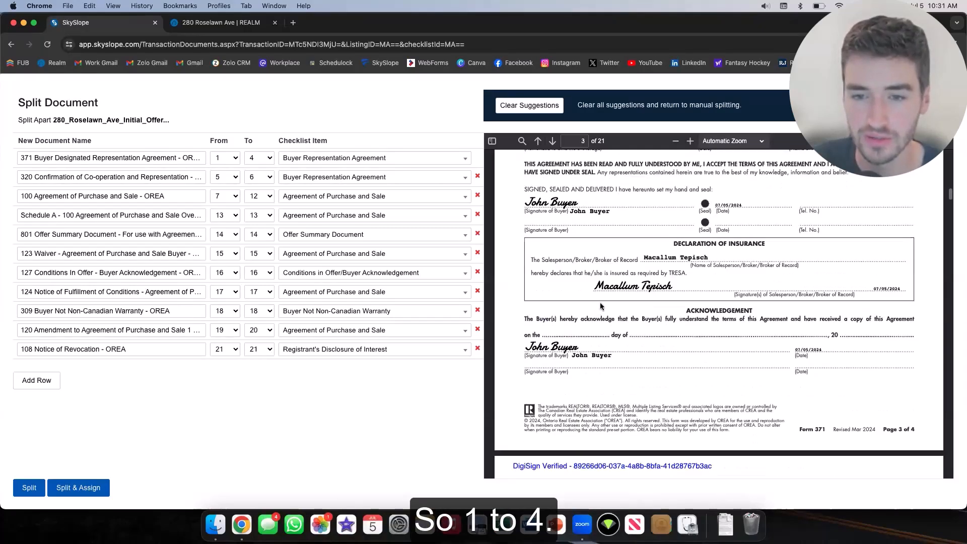
{"action": "scroll", "coordinate": [599, 307], "scroll_direction": "down", "scroll_amount": 2}
{"action": "scroll", "coordinate": [614, 283], "scroll_direction": "down", "scroll_amount": 5}
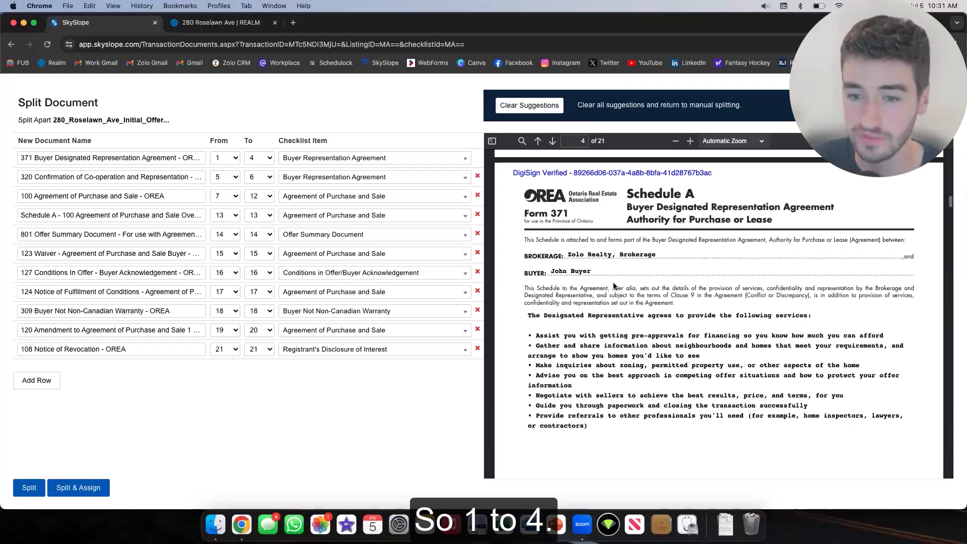
{"action": "scroll", "coordinate": [587, 199], "scroll_direction": "down", "scroll_amount": 7}
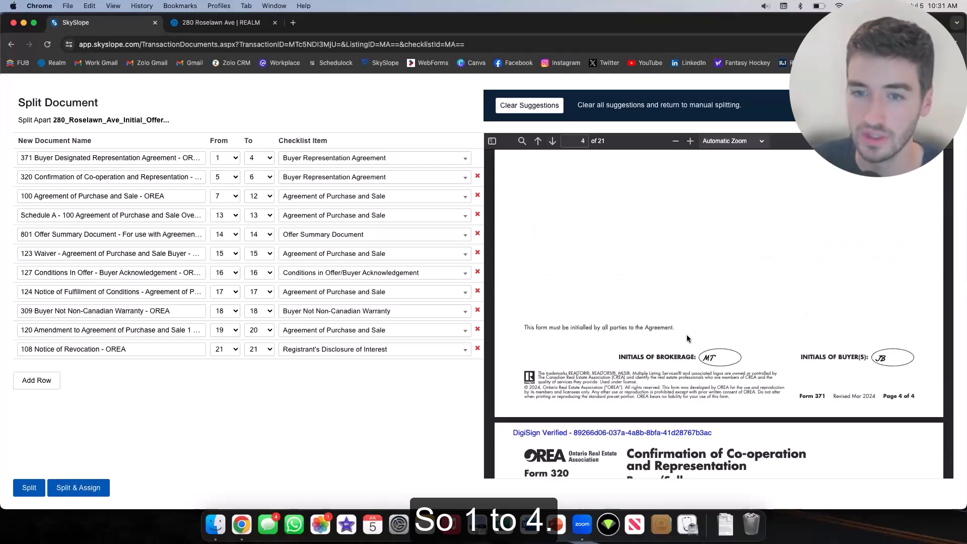
{"action": "scroll", "coordinate": [687, 339], "scroll_direction": "down", "scroll_amount": 3}
{"action": "scroll", "coordinate": [687, 328], "scroll_direction": "down", "scroll_amount": 3}
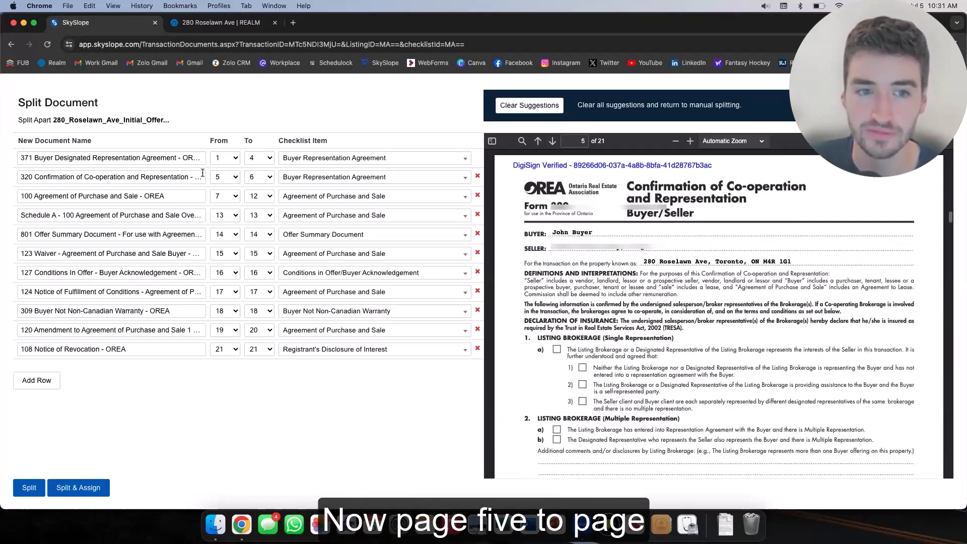
{"action": "scroll", "coordinate": [626, 246], "scroll_direction": "down", "scroll_amount": 1}
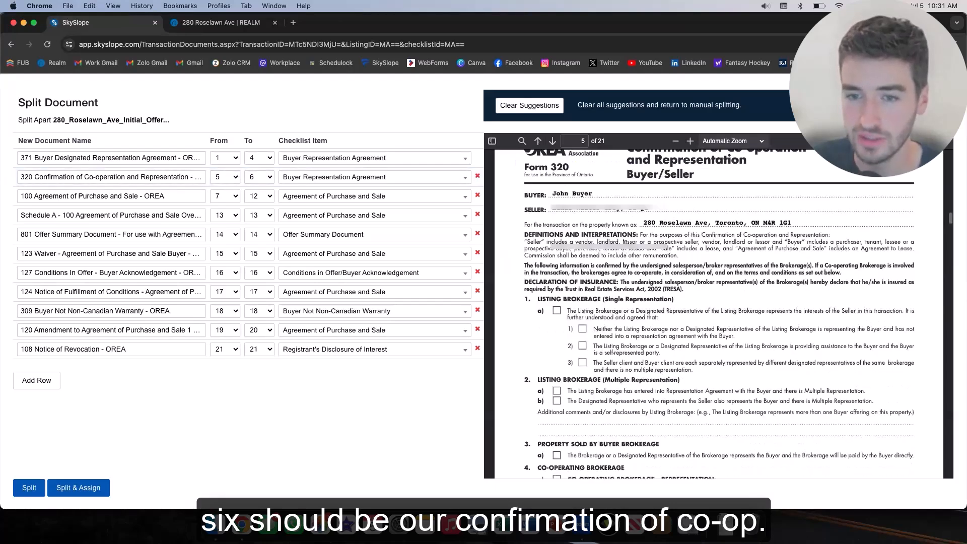
{"action": "scroll", "coordinate": [625, 242], "scroll_direction": "down", "scroll_amount": 10}
{"action": "scroll", "coordinate": [625, 242], "scroll_direction": "down", "scroll_amount": 7}
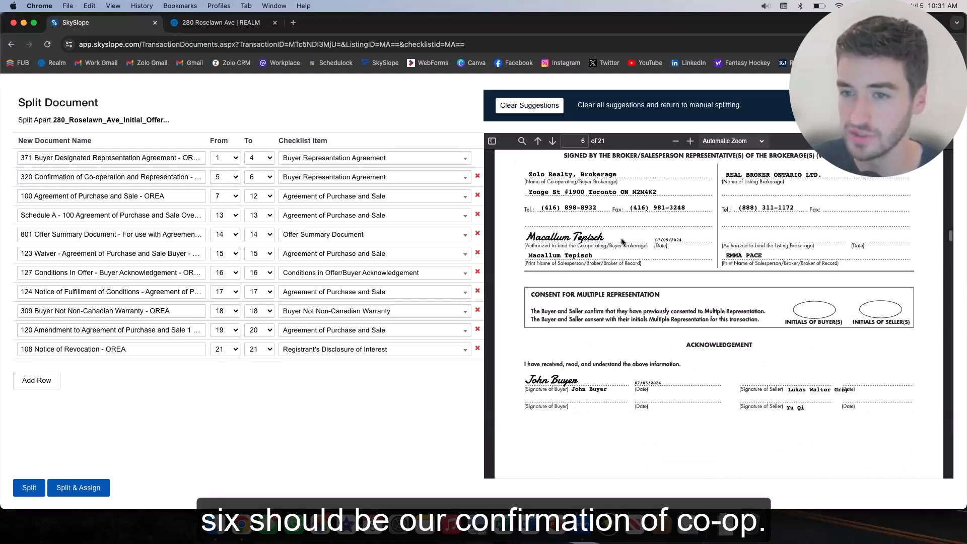
{"action": "scroll", "coordinate": [700, 214], "scroll_direction": "down", "scroll_amount": 6}
{"action": "scroll", "coordinate": [723, 254], "scroll_direction": "down", "scroll_amount": 1}
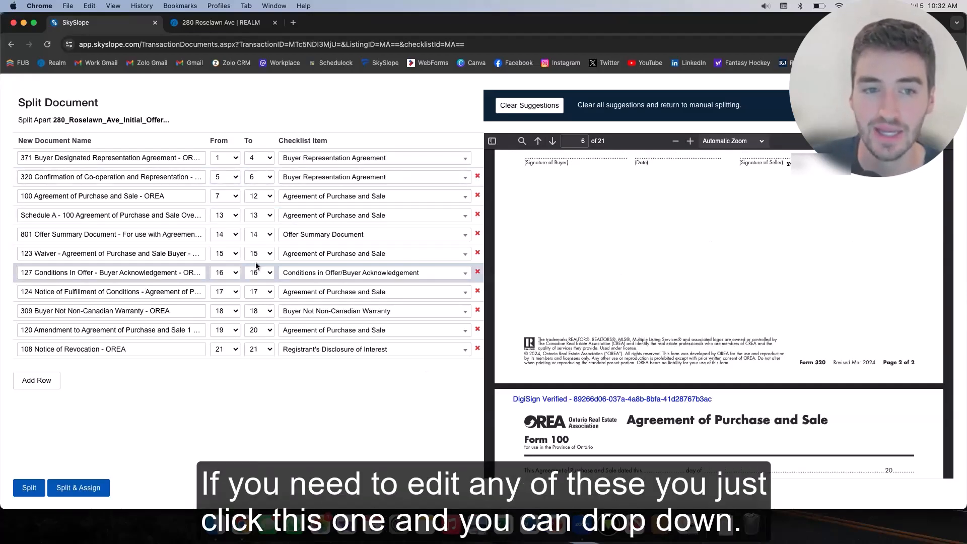
Keep page 14 as the Offer Summary start, then split and assign all 11 forms to the checklist
{"action": "left_click", "coordinate": [235, 235]}
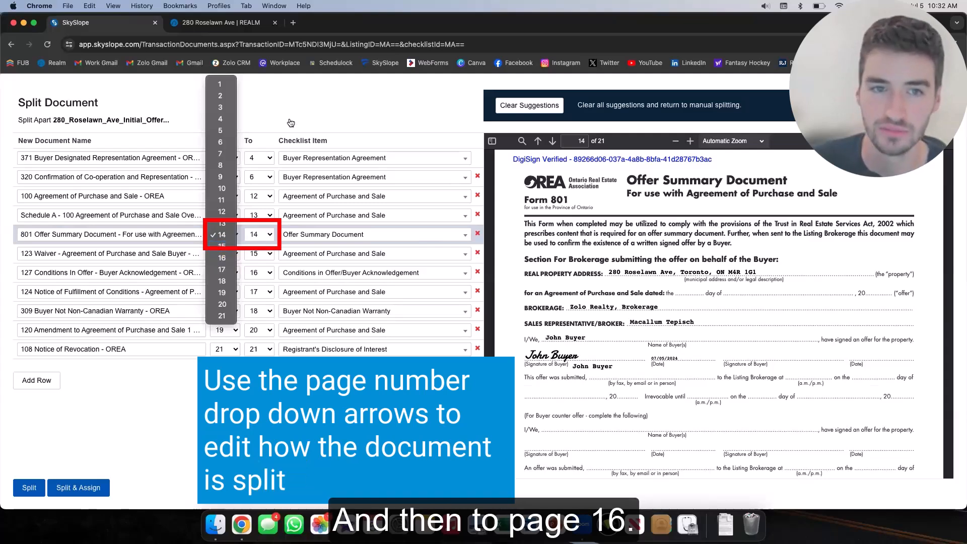
{"action": "left_click", "coordinate": [262, 238]}
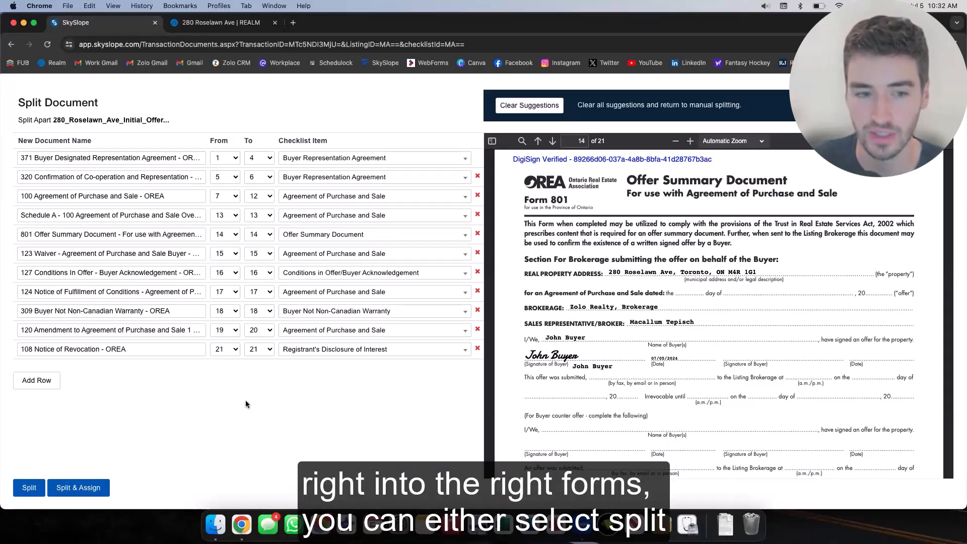
{"action": "left_click", "coordinate": [73, 488]}
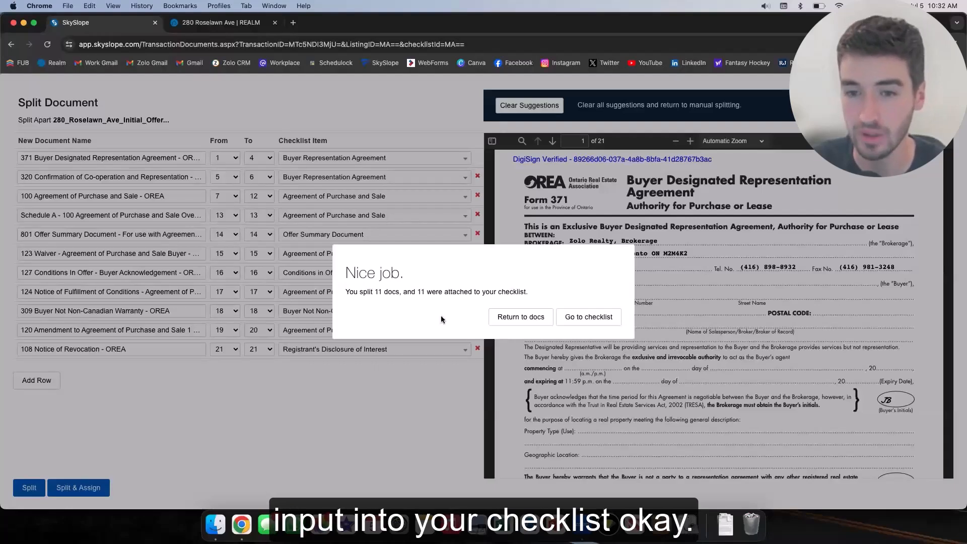
Go to the transaction checklist and try attaching a document to Confirmation of Cooperation
{"action": "left_click", "coordinate": [578, 321]}
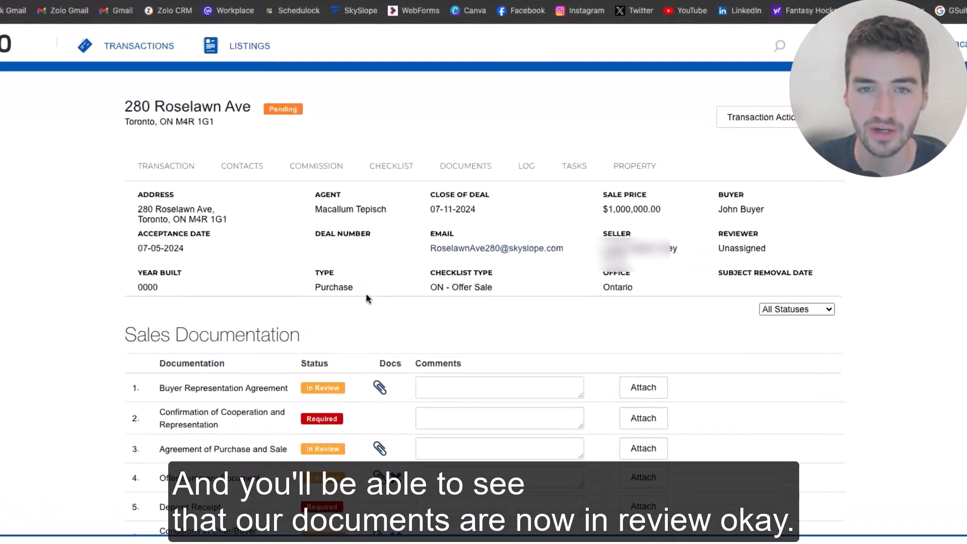
{"action": "scroll", "coordinate": [328, 249], "scroll_direction": "down", "scroll_amount": 2}
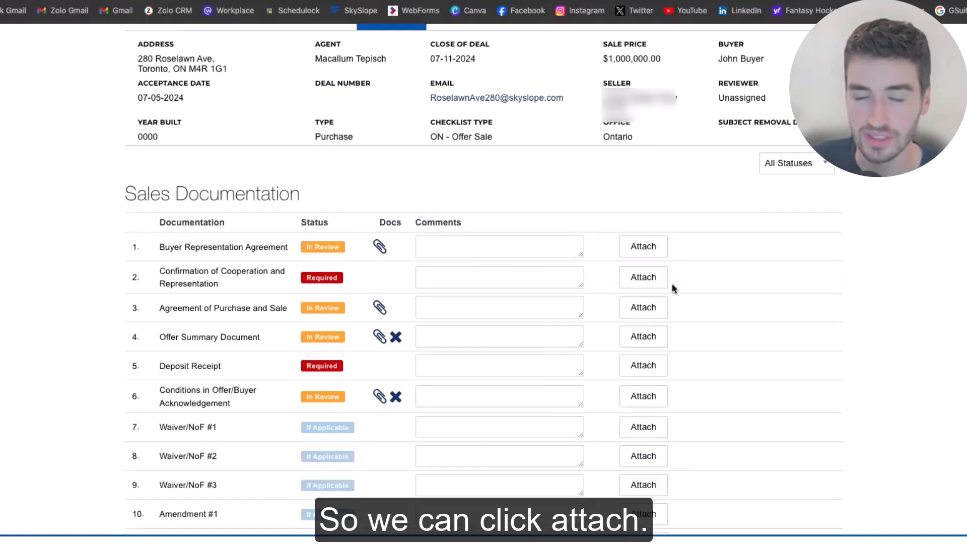
{"action": "left_click", "coordinate": [645, 280]}
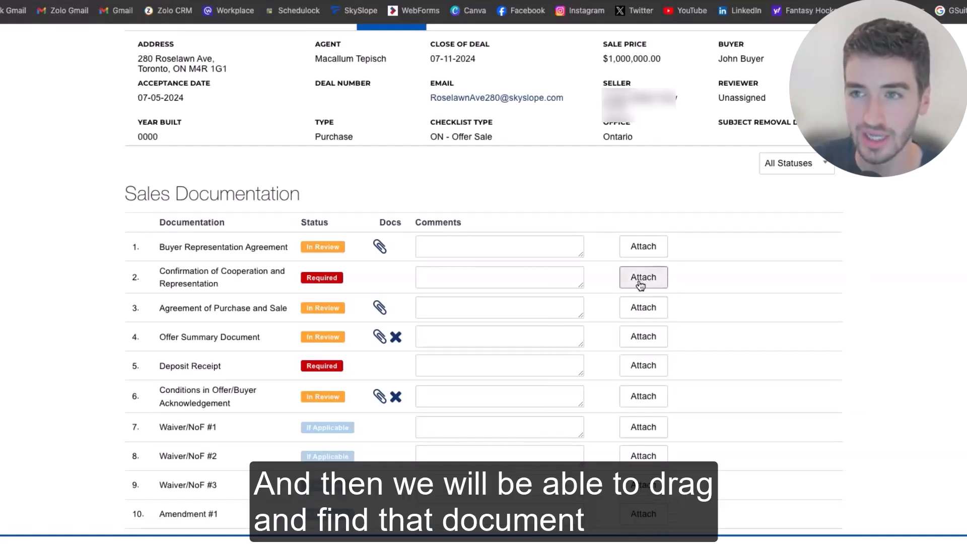
{"action": "left_click", "coordinate": [876, 364]}
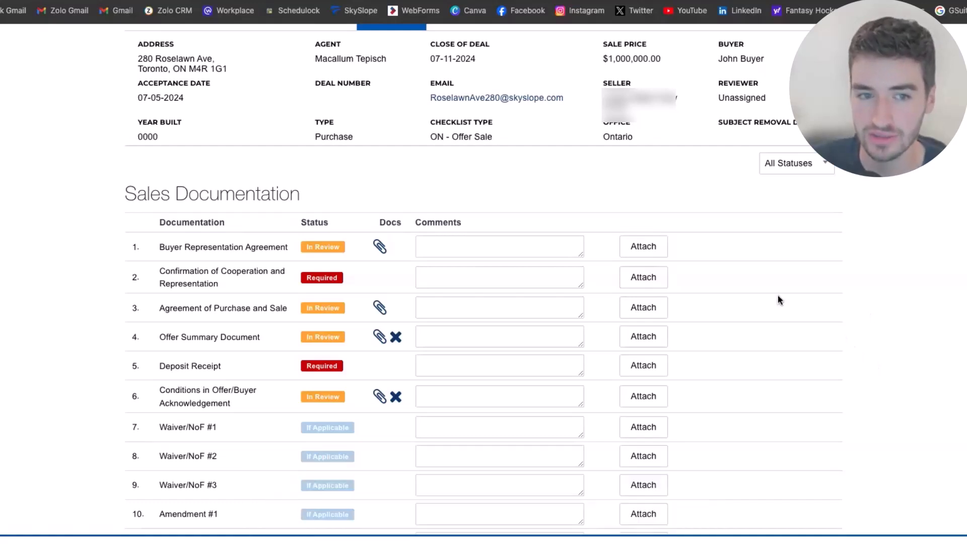
{"action": "left_click", "coordinate": [632, 279]}
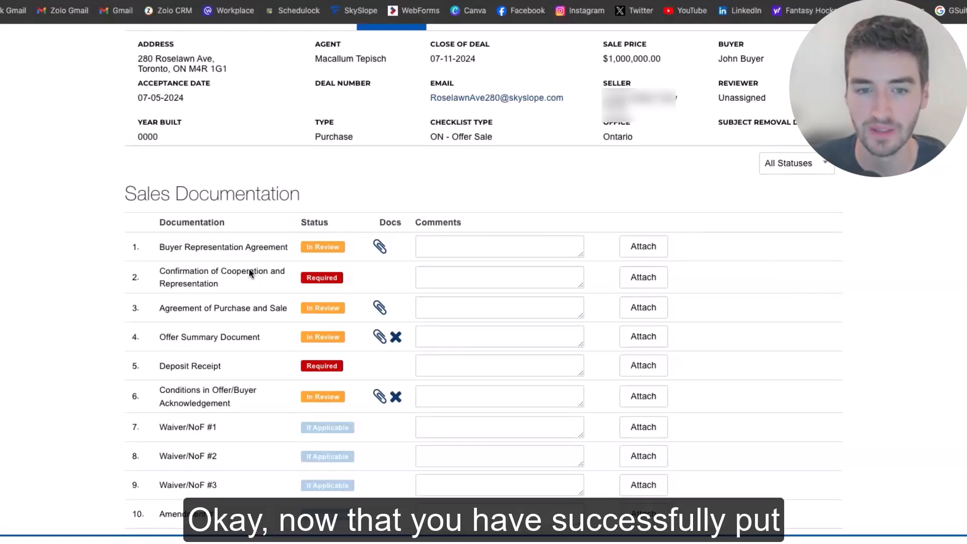
Scroll down the checklist to review the remaining In Review documents
{"action": "scroll", "coordinate": [250, 273], "scroll_direction": "down", "scroll_amount": 7}
{"action": "scroll", "coordinate": [249, 270], "scroll_direction": "down", "scroll_amount": 4}
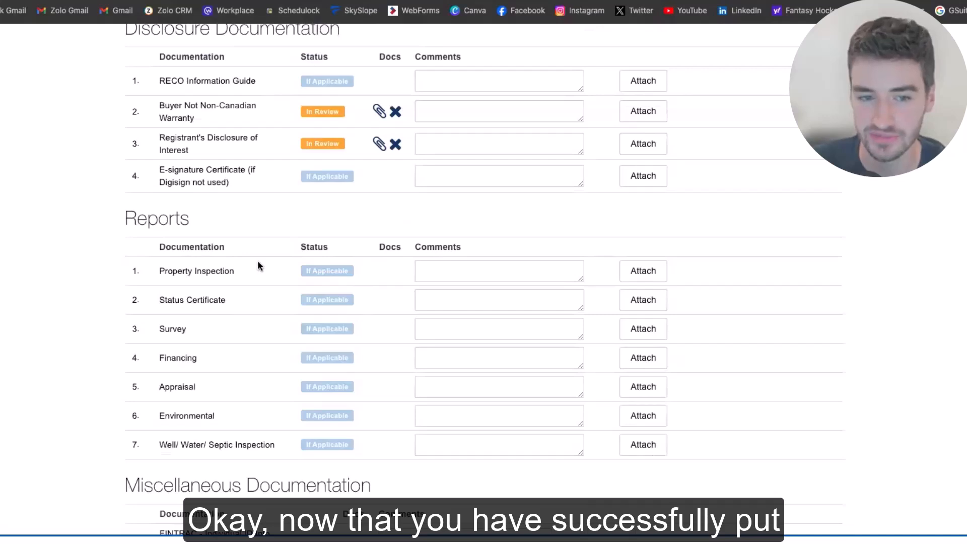
{"action": "scroll", "coordinate": [257, 266], "scroll_direction": "down", "scroll_amount": 5}
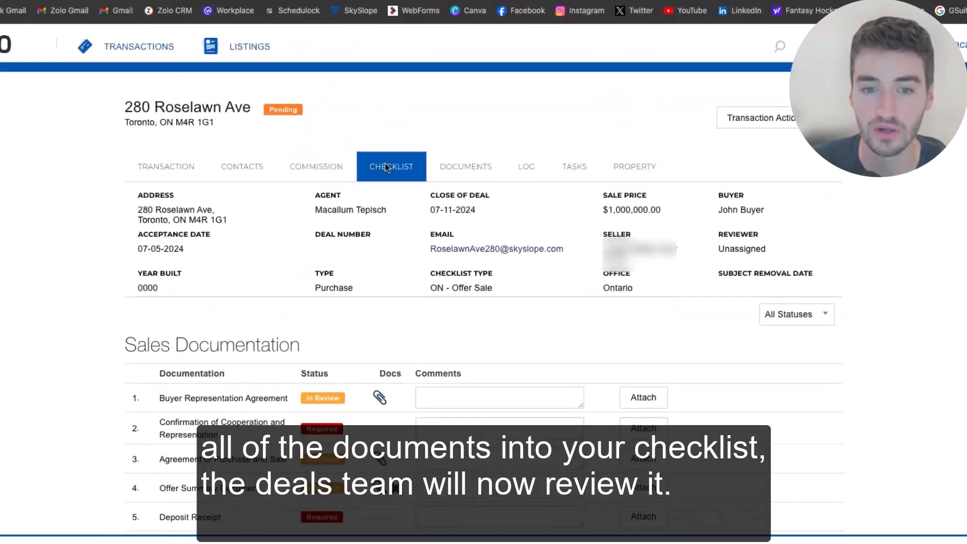